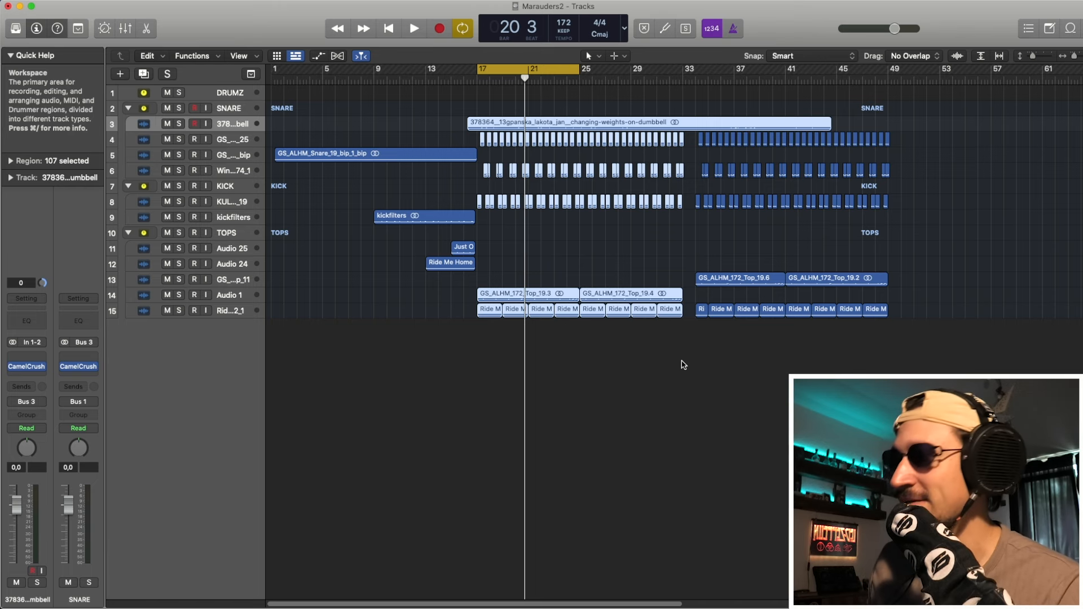
Mute the changing-weights-on-dumbbell track and play the drum section around bar 20 without it
{"action": "key", "text": "super+Down"}
{"action": "key", "text": "super+Right"}
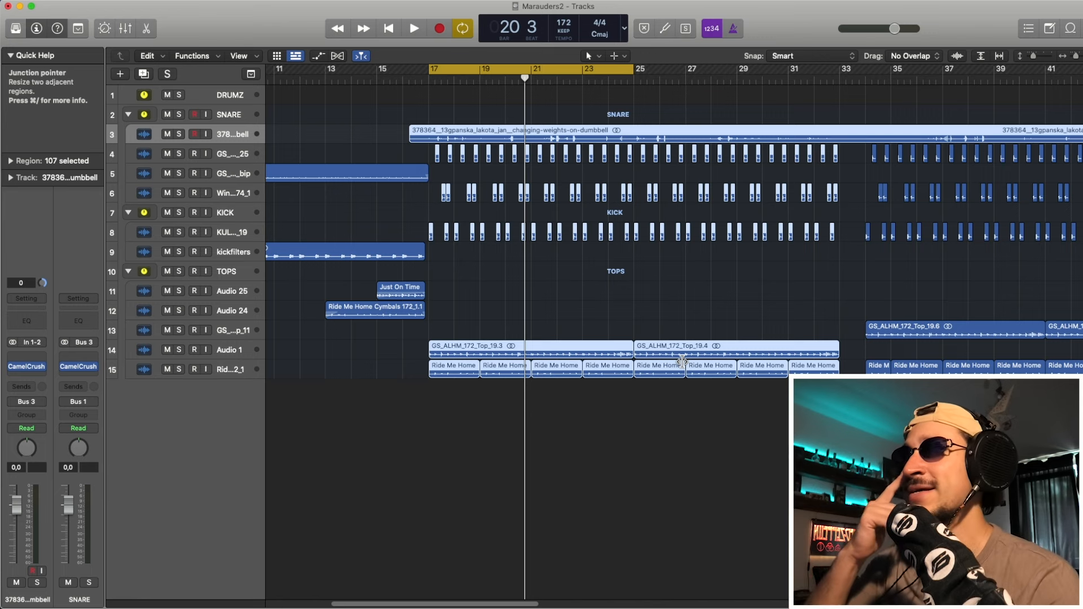
{"action": "left_click", "coordinate": [167, 134]}
{"action": "left_click", "coordinate": [446, 121]}
{"action": "key", "text": "space"}
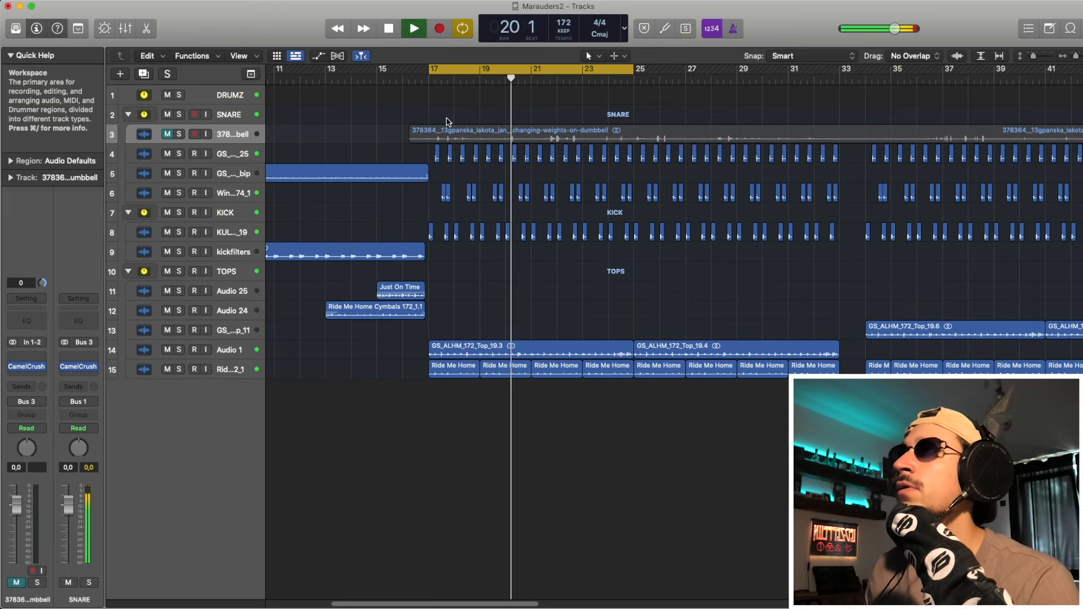
{"action": "key", "text": "space"}
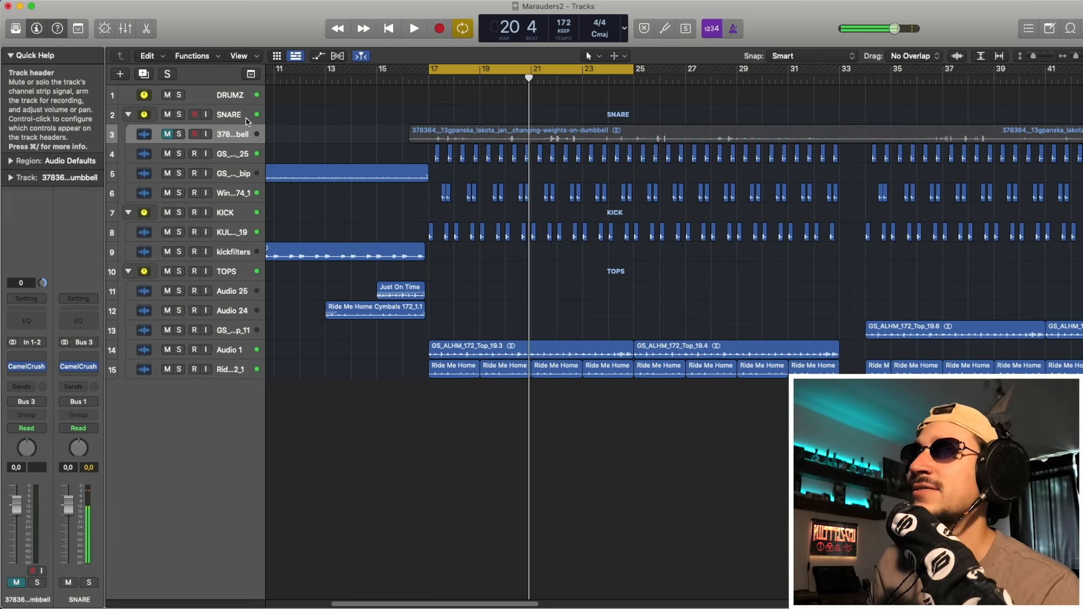
Solo the dumbbell foley track, enlarge its waveform and play it from around bar 20
{"action": "left_click", "coordinate": [180, 134]}
{"action": "key", "text": "ctrl+z"}
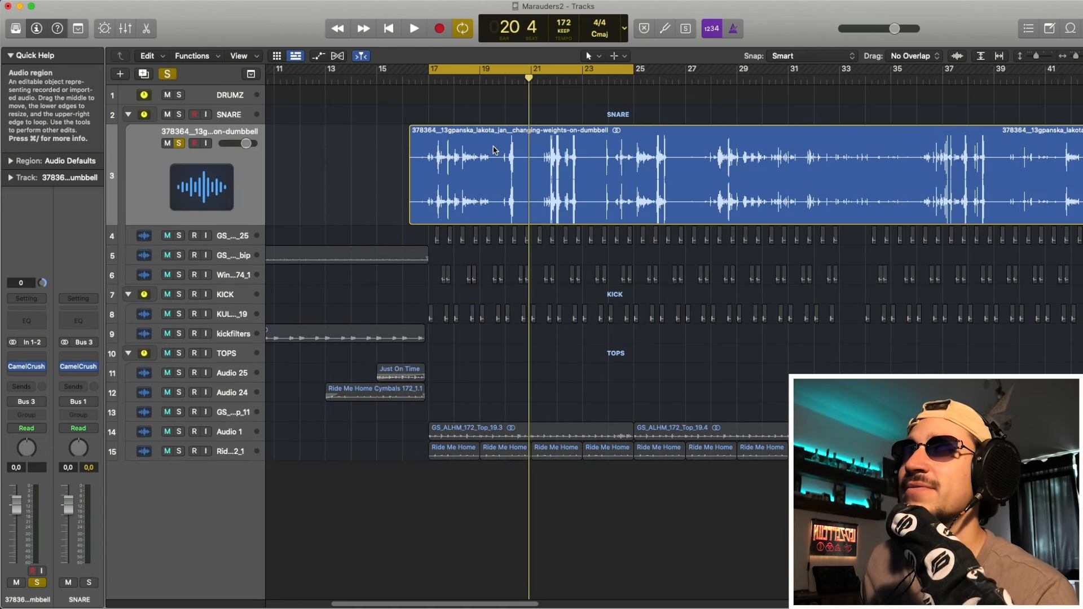
{"action": "key", "text": "space"}
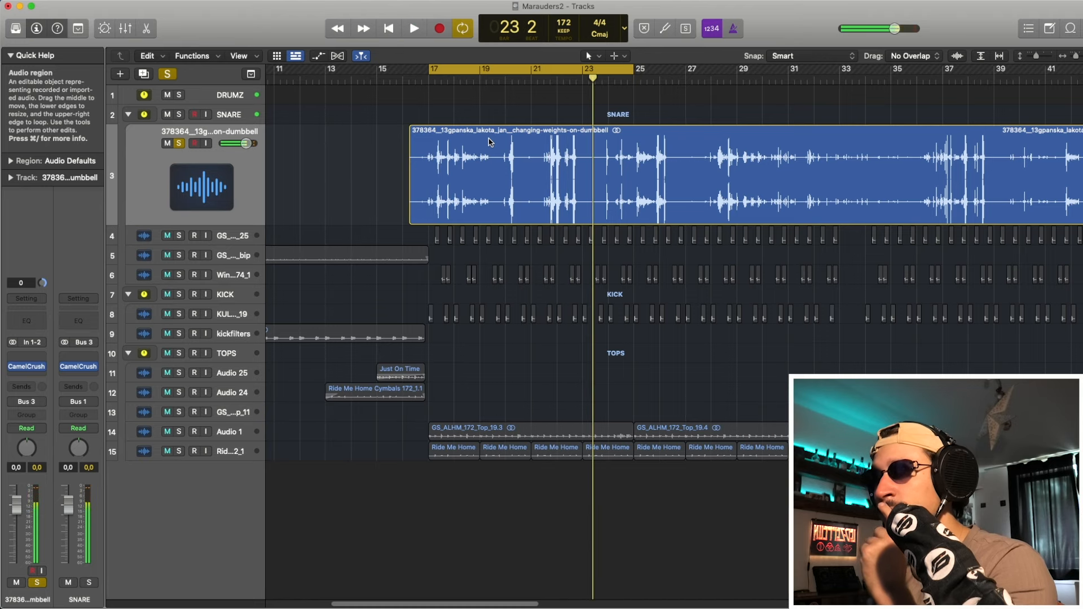
{"action": "key", "text": "space"}
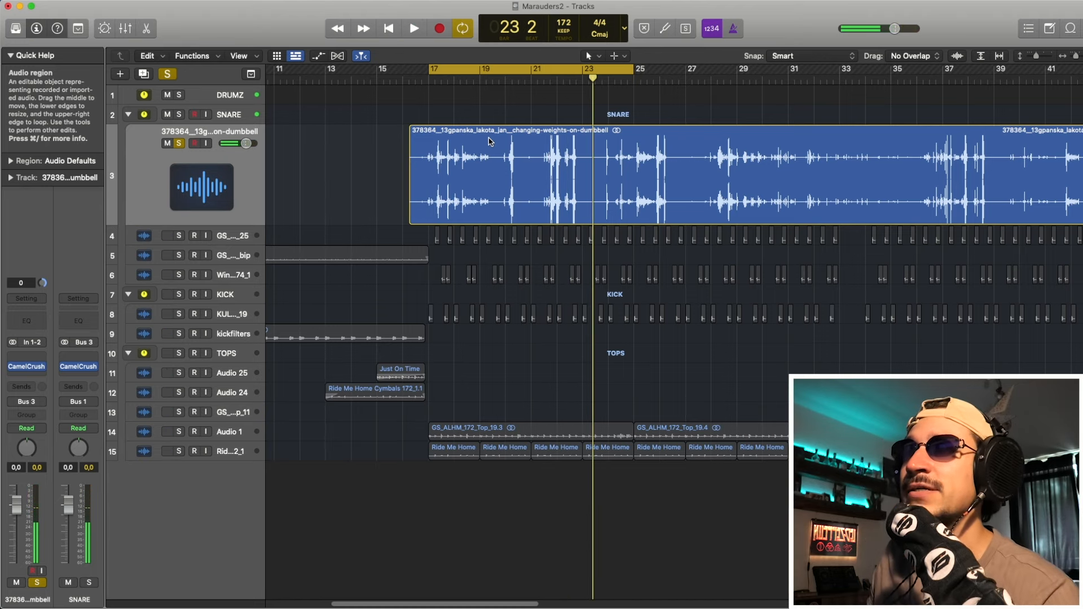
Cut out the foley hit around bar 20 and a short slice near bar 21, deleting the audio between them
{"action": "left_click_drag", "start_coordinate": [506, 151], "coordinate": [520, 152]}
{"action": "left_click", "coordinate": [519, 152]}
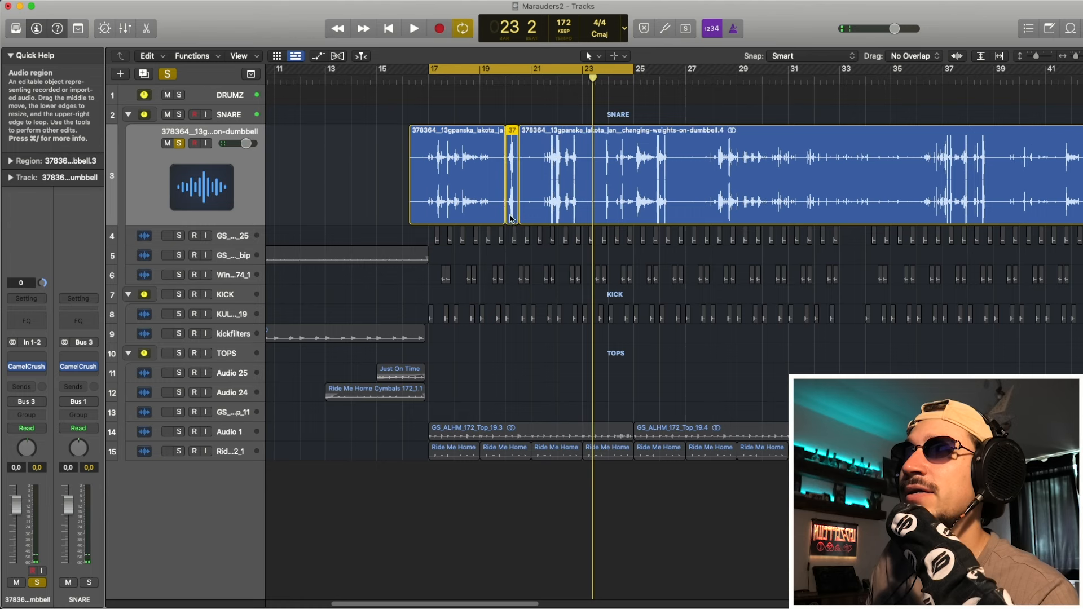
{"action": "left_click_drag", "start_coordinate": [506, 219], "coordinate": [549, 200]}
{"action": "left_click", "coordinate": [548, 200]}
{"action": "left_click", "coordinate": [529, 194]}
{"action": "key", "text": "Delete"}
Delete the foley audio before and after the two slices and move both slices to the start of bar 17
{"action": "left_click", "coordinate": [587, 147]}
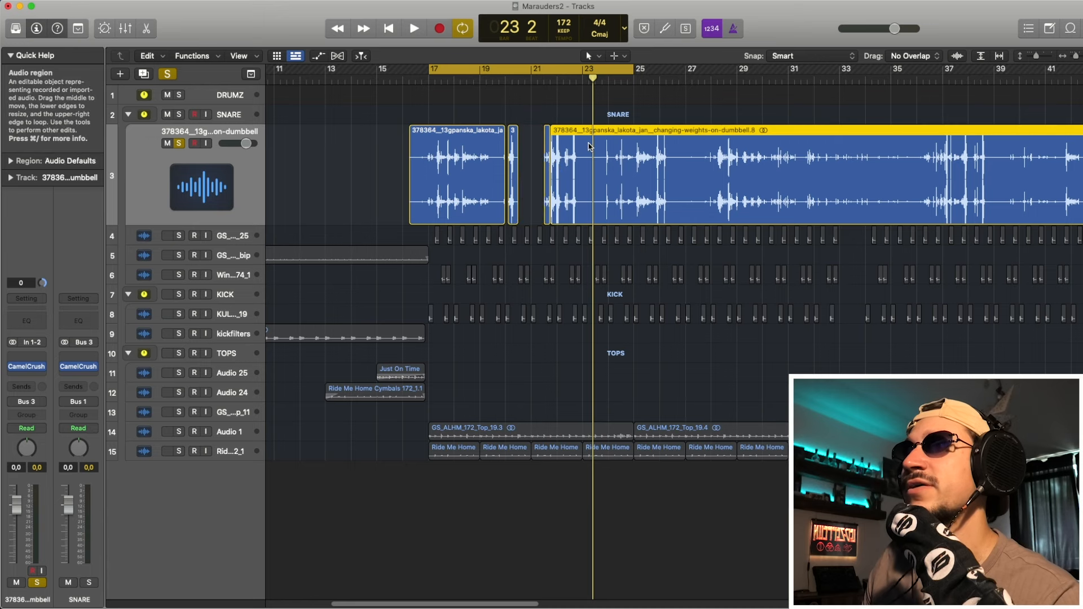
{"action": "left_click", "coordinate": [478, 168]}
{"action": "key", "text": "Delete"}
{"action": "left_click", "coordinate": [558, 166]}
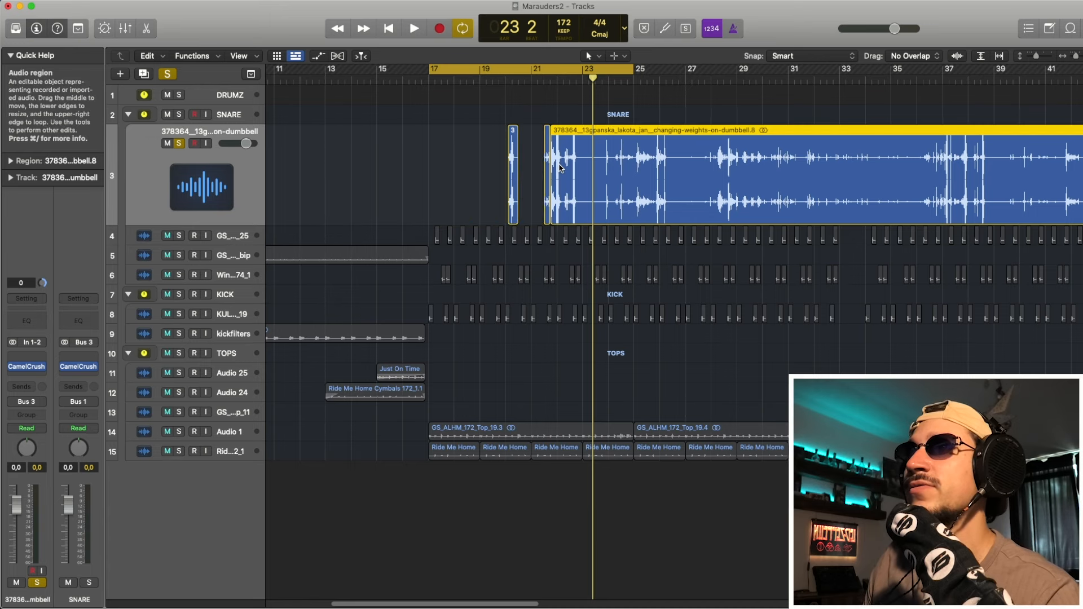
{"action": "key", "text": "Delete"}
{"action": "left_click_drag", "start_coordinate": [561, 158], "coordinate": [433, 158]}
{"action": "left_click", "coordinate": [510, 168]}
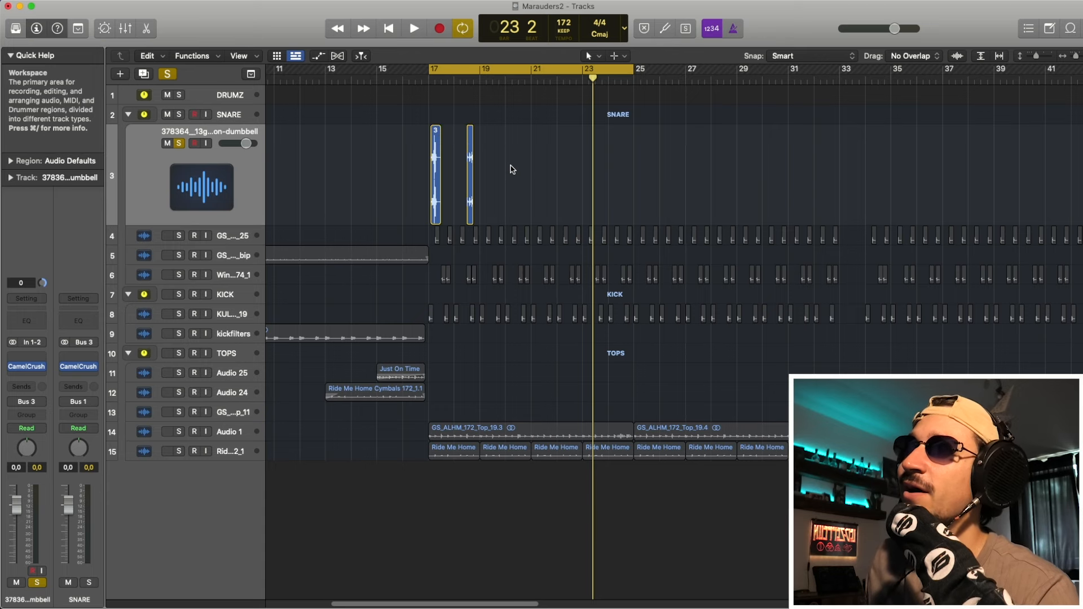
Select both foley slices and solo the SNARE stack with its three snare tracks 4 to 6
{"action": "key", "text": "super+Right"}
{"action": "key", "text": "super+Right"}
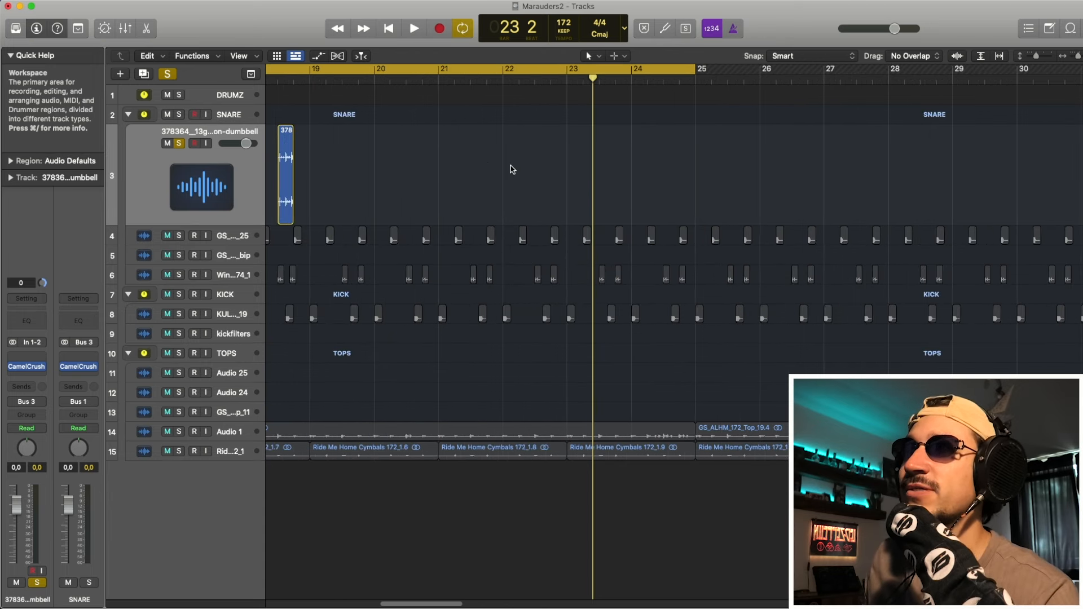
{"action": "scroll", "coordinate": [510, 170], "scroll_direction": "left", "scroll_amount": 10}
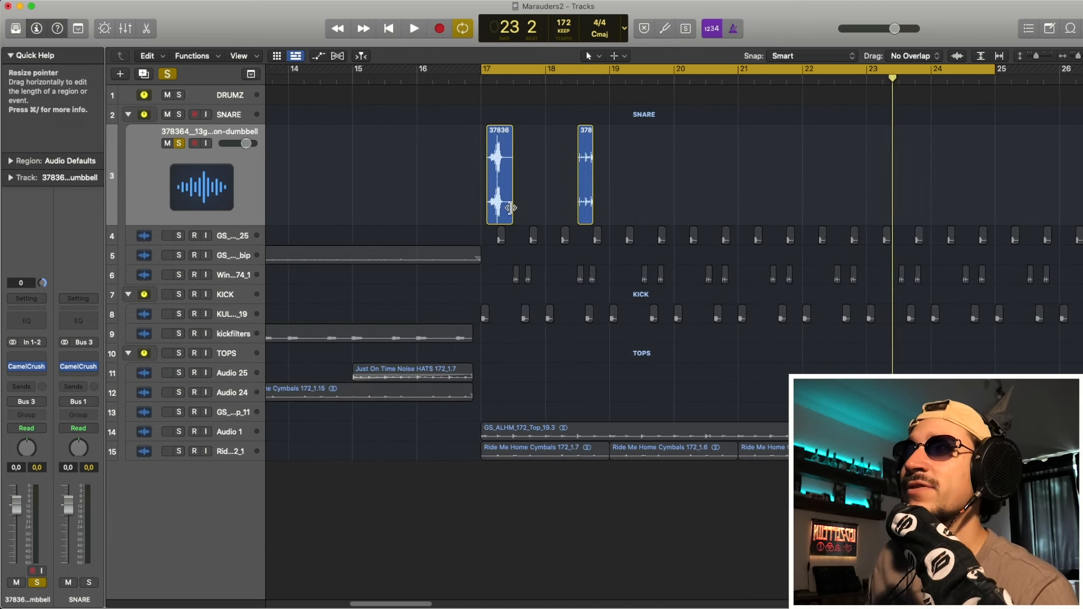
{"action": "key", "text": "super+Right"}
{"action": "scroll", "coordinate": [512, 210], "scroll_direction": "left", "scroll_amount": 3}
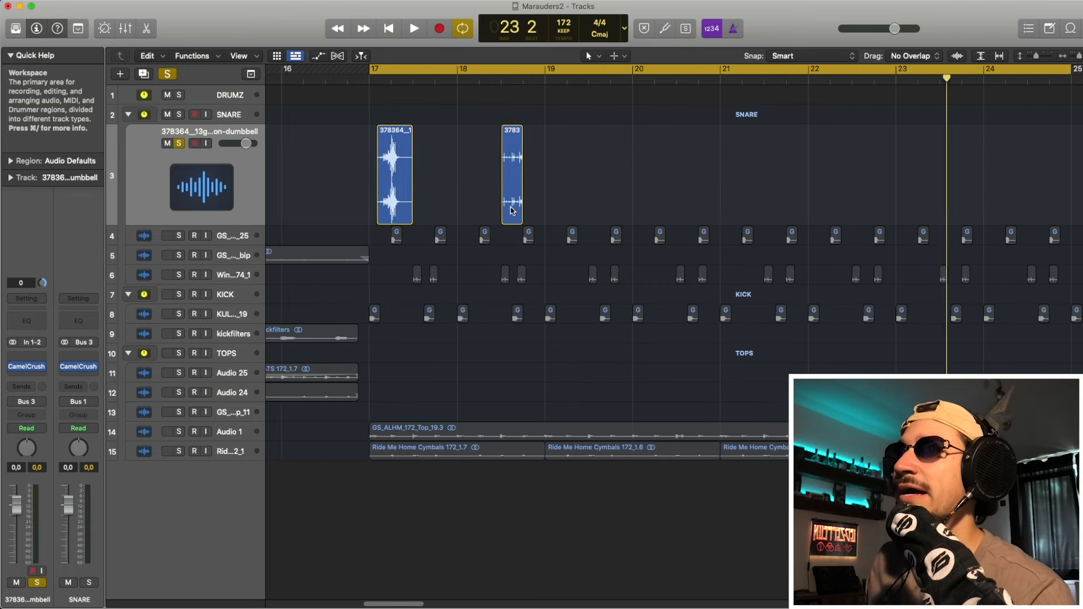
{"action": "left_click_drag", "start_coordinate": [658, 178], "coordinate": [427, 206]}
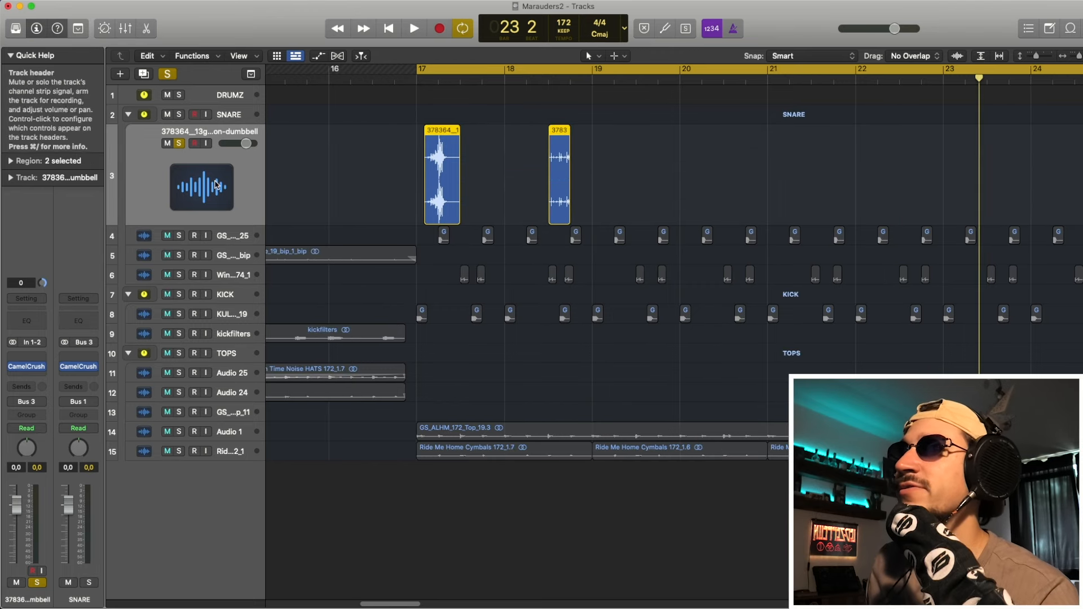
{"action": "left_click_drag", "start_coordinate": [179, 236], "coordinate": [179, 275]}
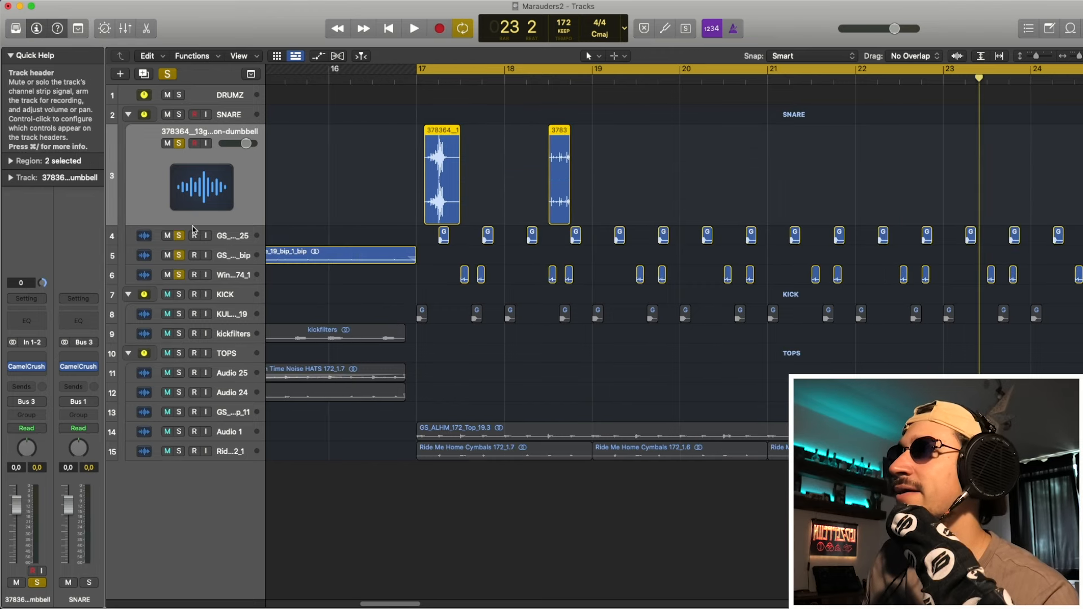
{"action": "left_click", "coordinate": [179, 116]}
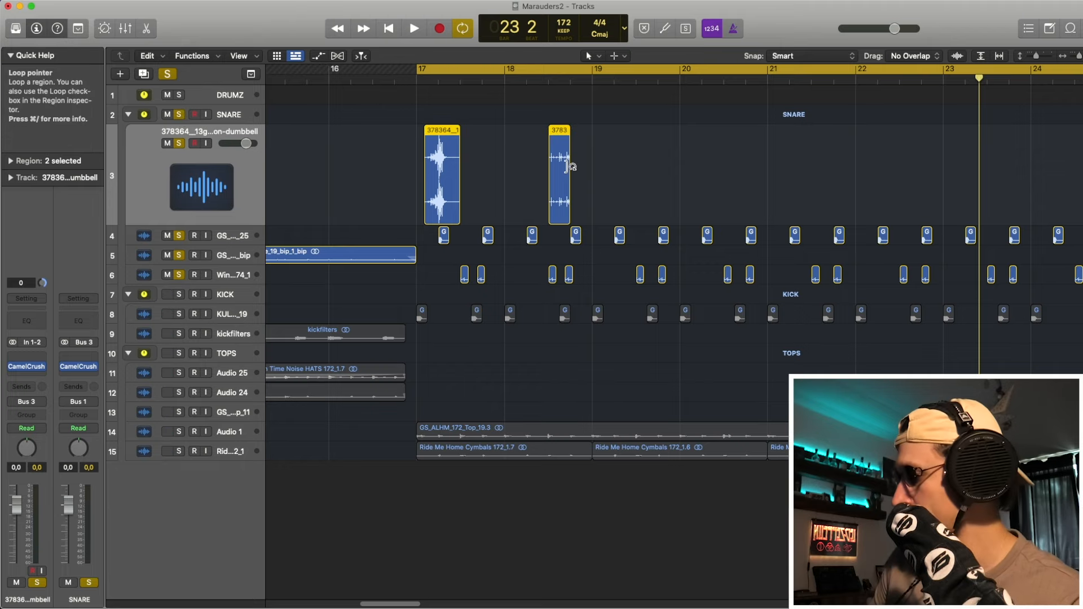
Compare the soloed snares in bar 17 with the two foley slices muted and unmuted
{"action": "key", "text": "ctrl+m"}
{"action": "key", "text": "space"}
{"action": "key", "text": "space"}
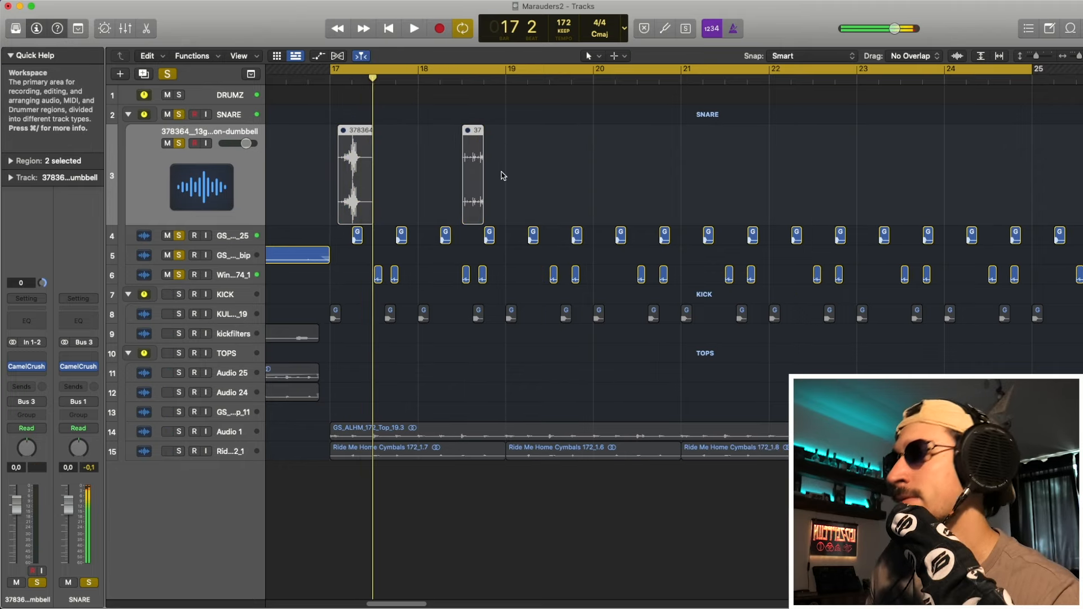
{"action": "key", "text": "ctrl+m"}
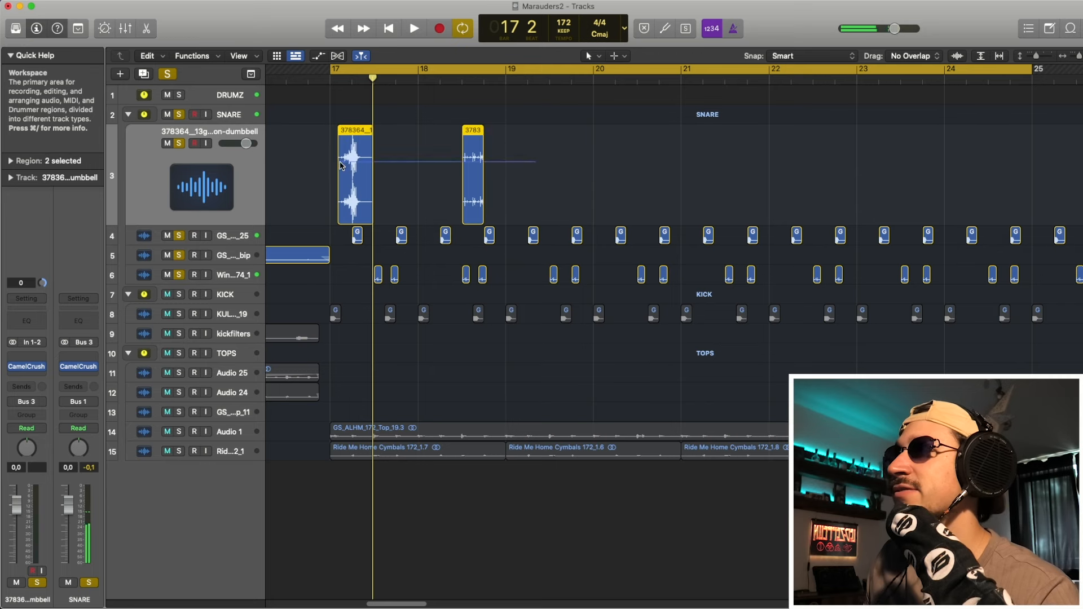
{"action": "key", "text": "space"}
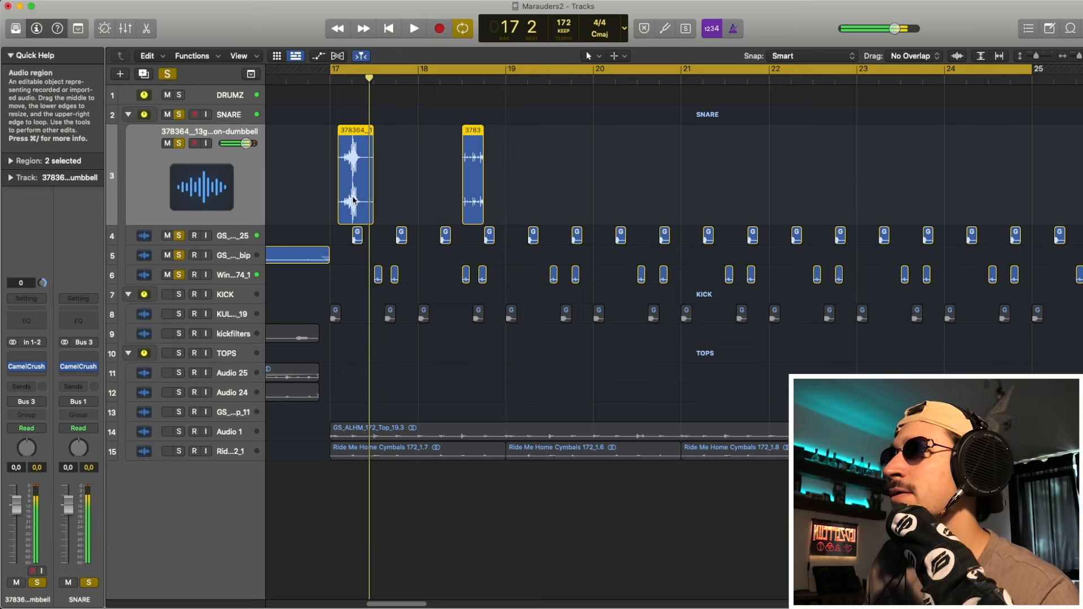
Move the shorter foley slice from bar 18 to the beat 4 snare of bar 17 and audition its placement
{"action": "key", "text": "super+Right"}
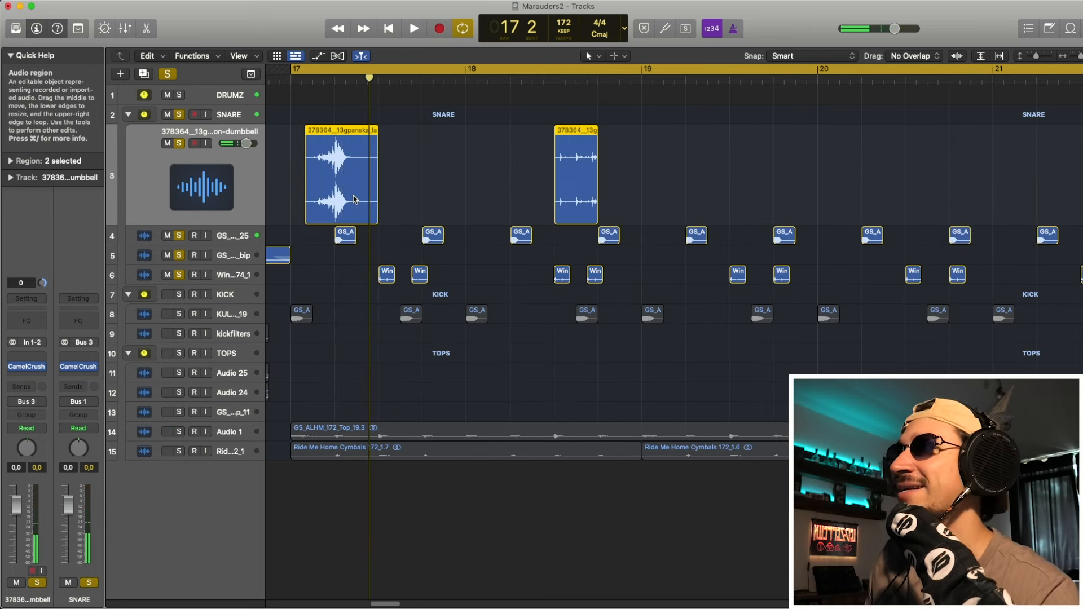
{"action": "scroll", "coordinate": [354, 198], "scroll_direction": "left", "scroll_amount": 3}
{"action": "left_click", "coordinate": [614, 165]}
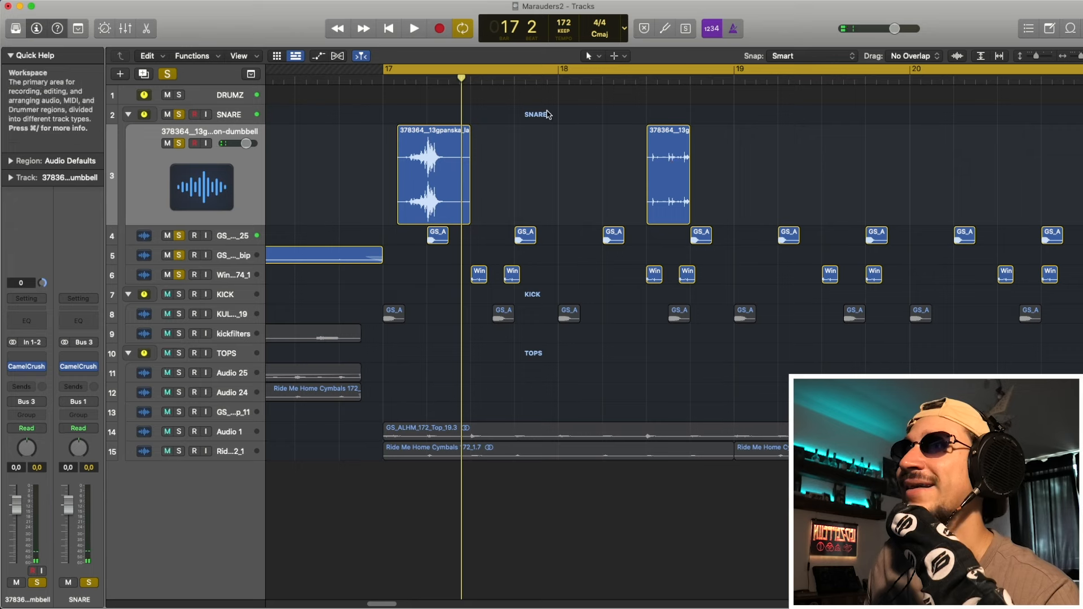
{"action": "left_click_drag", "start_coordinate": [668, 165], "coordinate": [510, 165]}
{"action": "left_click", "coordinate": [511, 79]}
{"action": "key", "text": "space"}
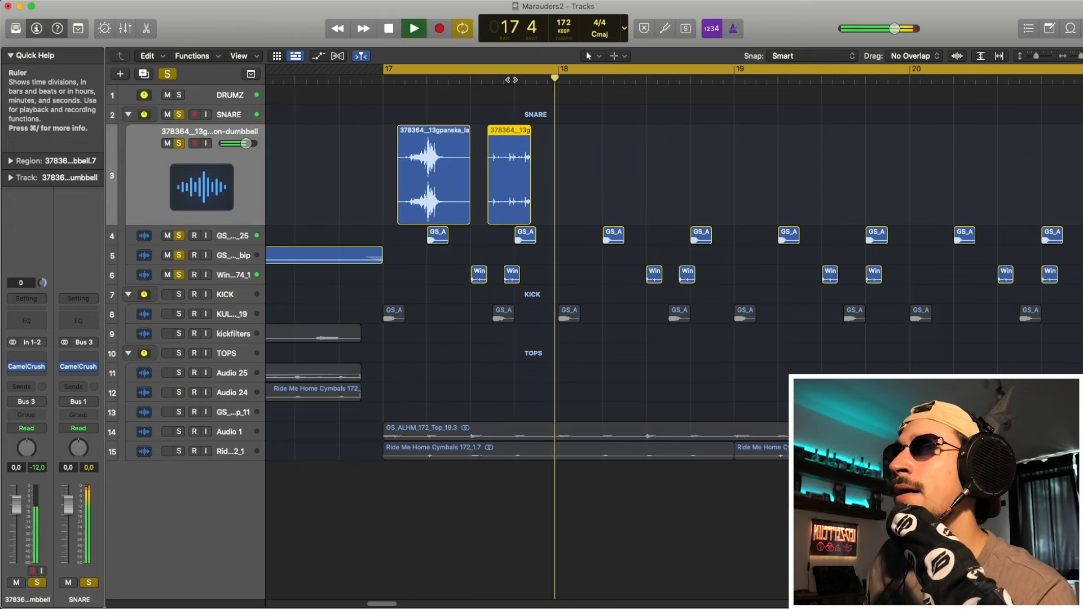
{"action": "left_click", "coordinate": [508, 82]}
{"action": "key", "text": "space"}
{"action": "left_click_drag", "start_coordinate": [510, 178], "coordinate": [522, 179]}
{"action": "left_click", "coordinate": [513, 84]}
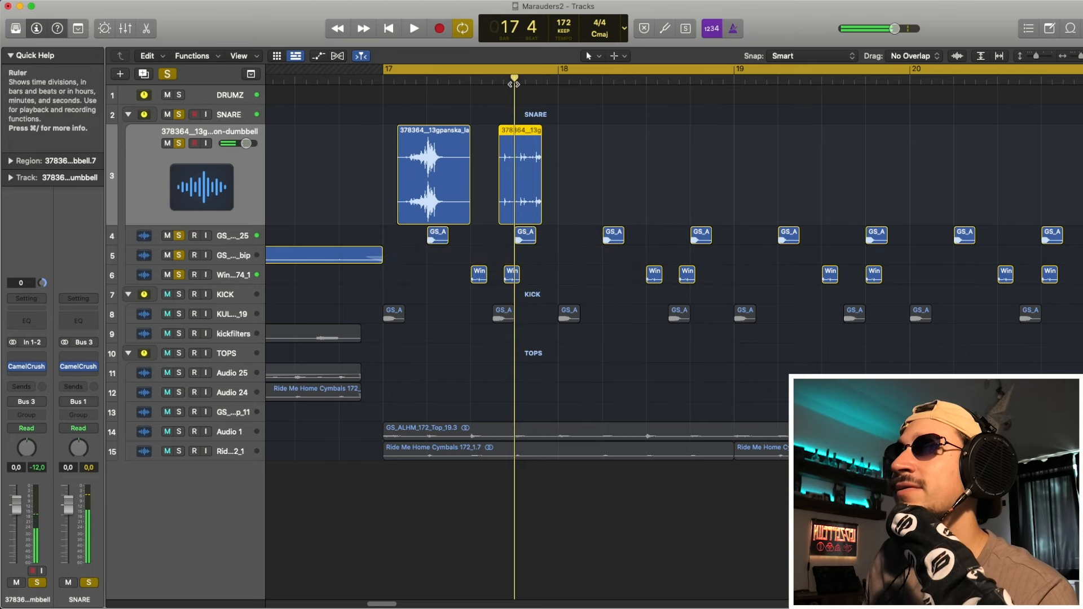
Cycle from beat 4 of bar 17 to just past bar 18, then reposition the shorter slice and fade out its end
{"action": "left_click_drag", "start_coordinate": [514, 70], "coordinate": [576, 106]}
{"action": "left_click_drag", "start_coordinate": [524, 172], "coordinate": [546, 193]}
{"action": "key", "text": "t"}
{"action": "left_click", "coordinate": [584, 344]}
{"action": "key", "text": "space"}
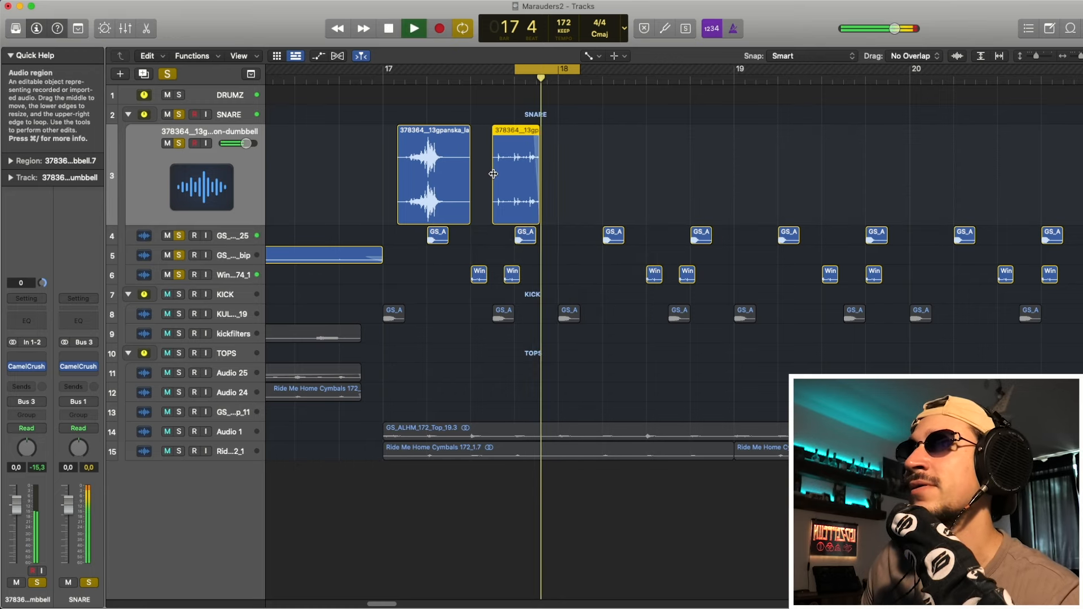
{"action": "key", "text": "space"}
{"action": "key", "text": "t"}
{"action": "key", "text": "t"}
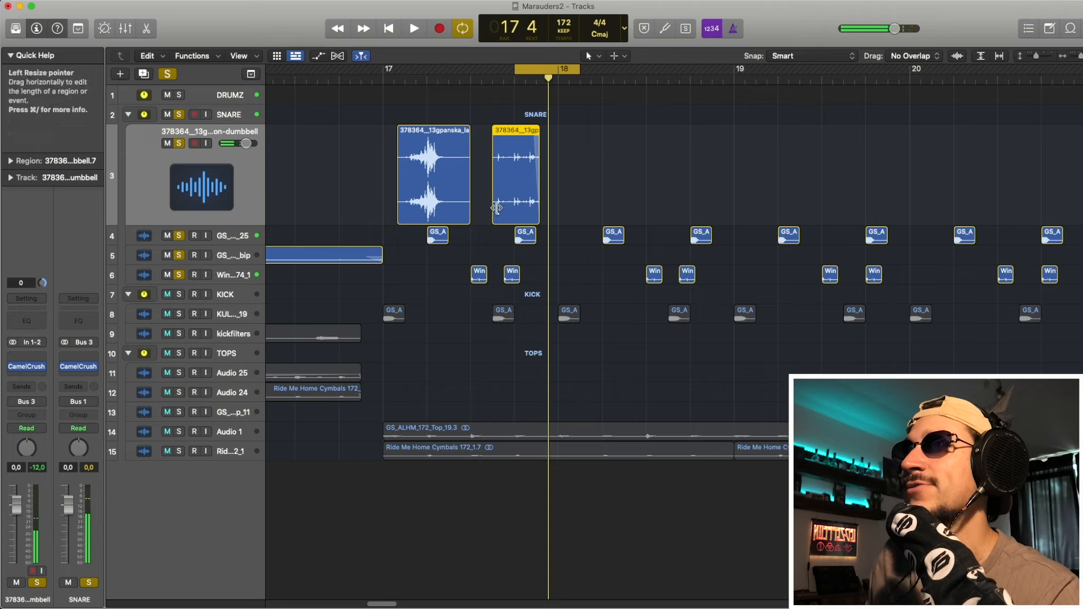
Trim the start of the shorter foley slice to beat 4 of bar 17 and play it back
{"action": "left_click_drag", "start_coordinate": [496, 208], "coordinate": [515, 208]}
{"action": "key", "text": "space"}
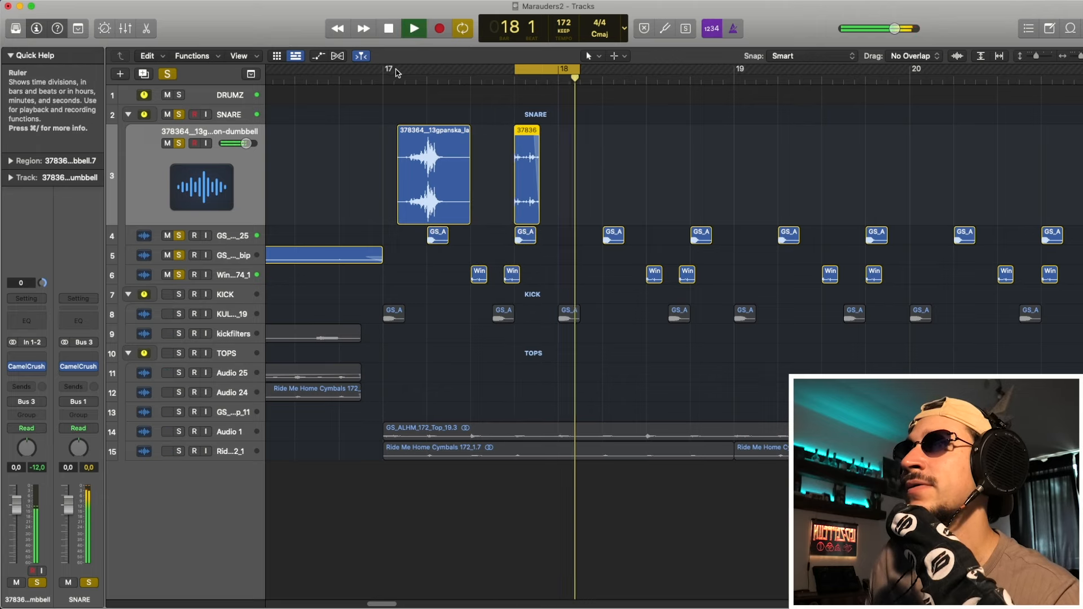
{"action": "key", "text": "space"}
Set the cycle range from bar 17 to 18, adjust the end of the longer slice and audition both slices
{"action": "left_click_drag", "start_coordinate": [386, 70], "coordinate": [542, 133]}
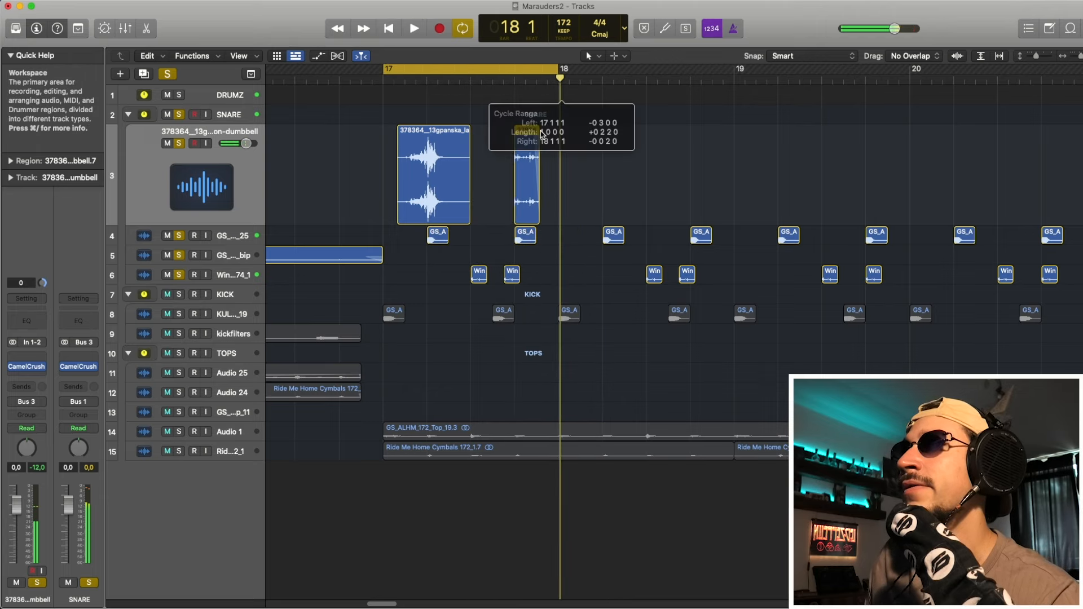
{"action": "key", "text": "space"}
{"action": "key", "text": "space"}
{"action": "left_click_drag", "start_coordinate": [467, 217], "coordinate": [469, 217]}
{"action": "left_click_drag", "start_coordinate": [600, 182], "coordinate": [406, 211]}
{"action": "key", "text": "space"}
{"action": "key", "text": "space"}
Copy the two foley slices into bar 18, extend the cycle to bar 19 and duplicate the pattern into bars 19 and 20
{"action": "left_click_drag", "start_coordinate": [580, 191], "coordinate": [437, 182]}
{"action": "left_click_drag", "start_coordinate": [437, 182], "coordinate": [609, 180]}
{"action": "left_click_drag", "start_coordinate": [559, 68], "coordinate": [733, 69]}
{"action": "mouse_move", "coordinate": [756, 176]}
{"action": "left_mouse_down"}
{"action": "mouse_move", "coordinate": [374, 176]}
{"action": "mouse_move", "coordinate": [590, 187]}
{"action": "mouse_move", "coordinate": [817, 176]}
{"action": "mouse_move", "coordinate": [774, 177]}
{"action": "left_mouse_up"}
Extend the cycle range to bar 21 and play the repeated foley pattern with the snares
{"action": "key", "text": "super+Left"}
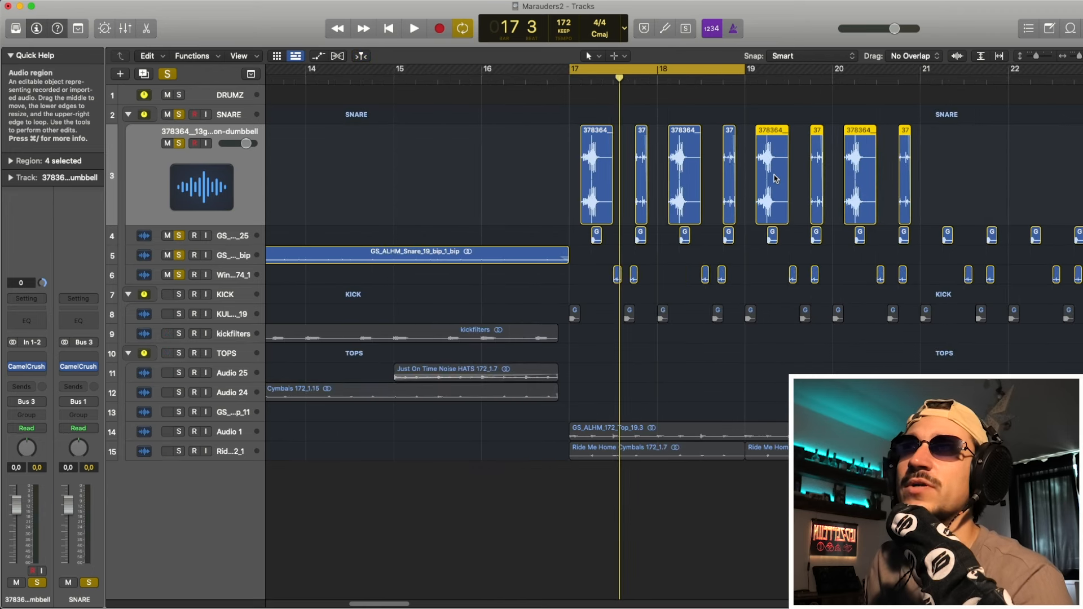
{"action": "scroll", "coordinate": [775, 181], "scroll_direction": "right", "scroll_amount": 2}
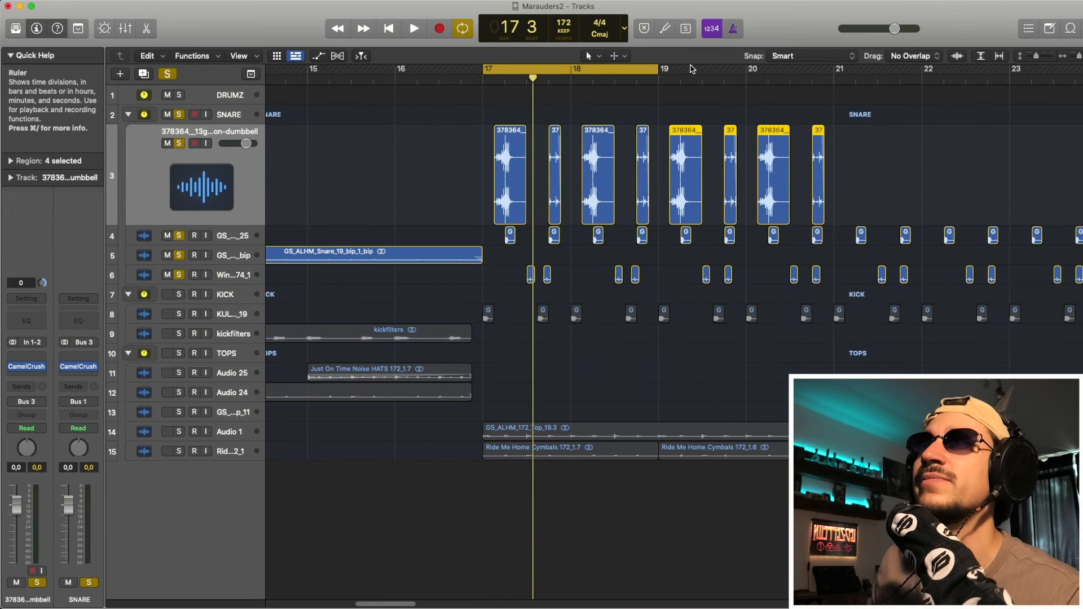
{"action": "left_click_drag", "start_coordinate": [659, 70], "coordinate": [834, 71]}
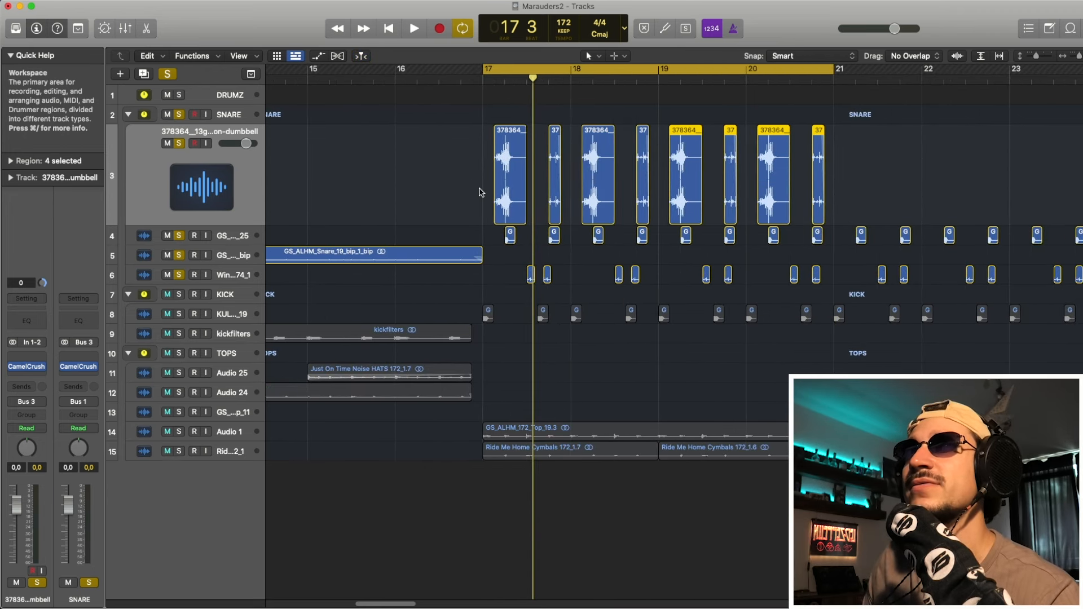
{"action": "key", "text": "space"}
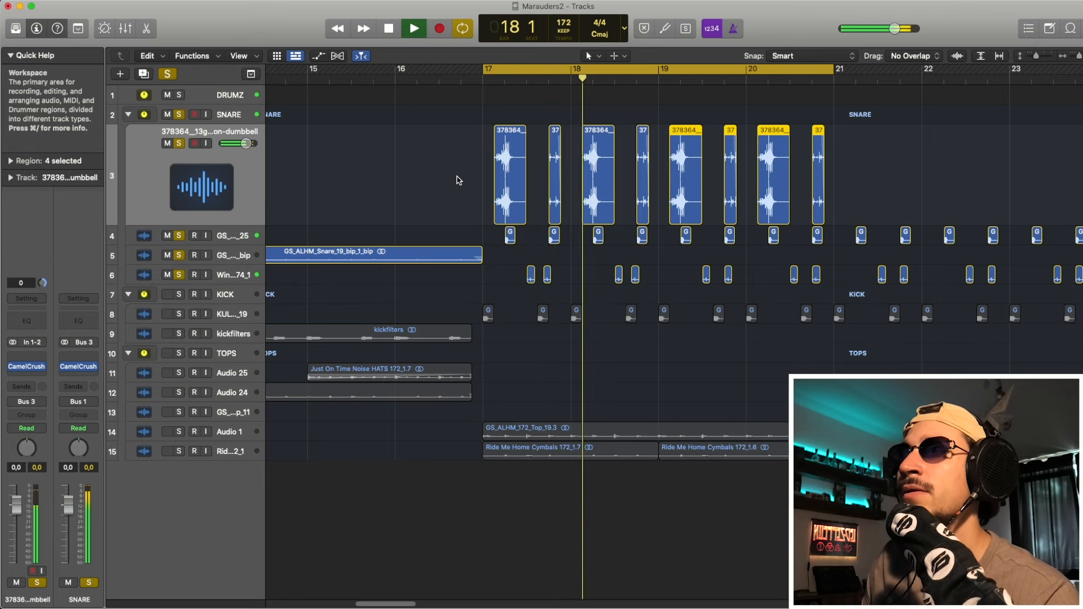
{"action": "left_click", "coordinate": [571, 238]}
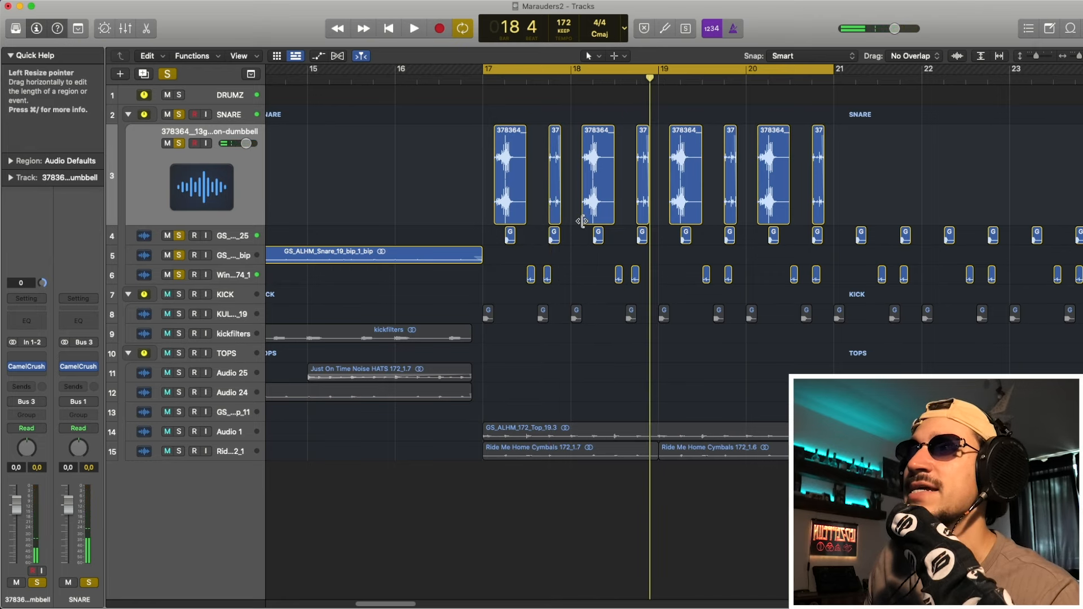
Trim the starts of the longer foley slices in bars 17, 18 and 19 to the beat 2 snare and play the loop
{"action": "left_click_drag", "start_coordinate": [582, 221], "coordinate": [593, 220]}
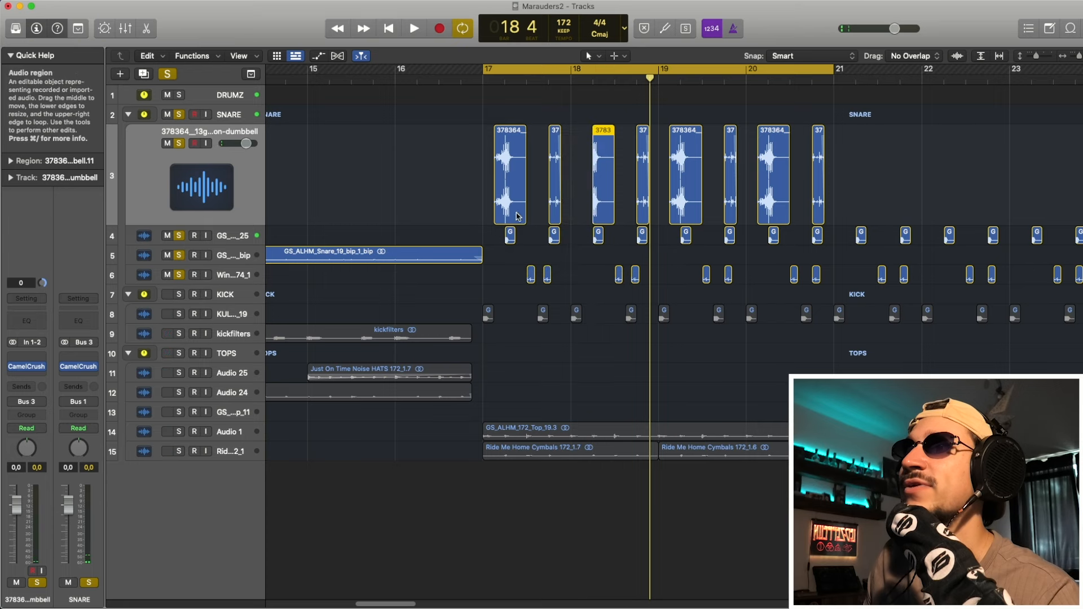
{"action": "left_click_drag", "start_coordinate": [495, 217], "coordinate": [505, 217]}
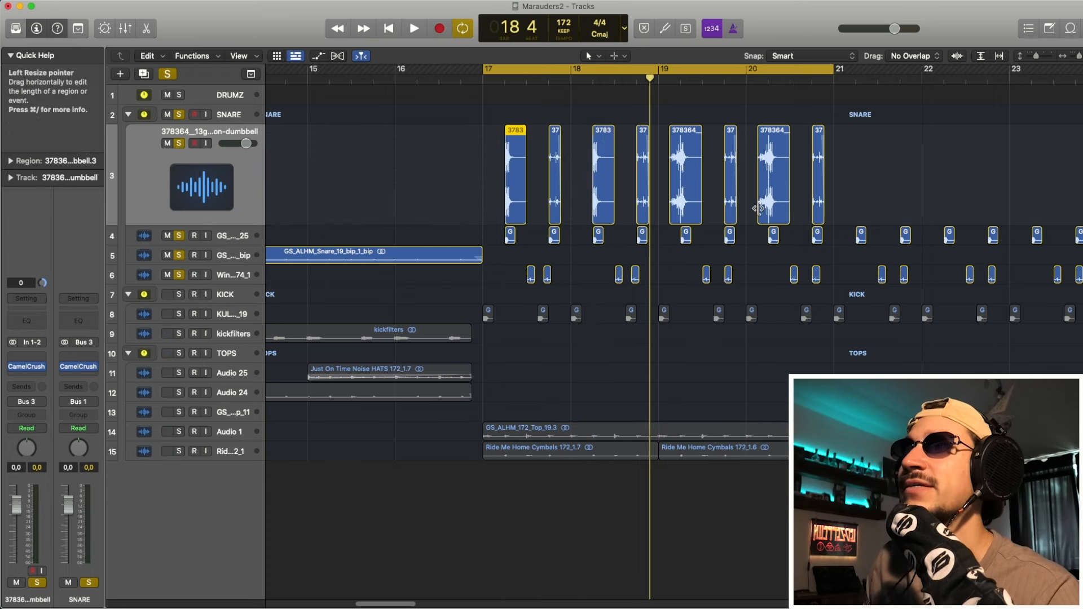
{"action": "left_click_drag", "start_coordinate": [670, 213], "coordinate": [686, 212]}
{"action": "key", "text": "space"}
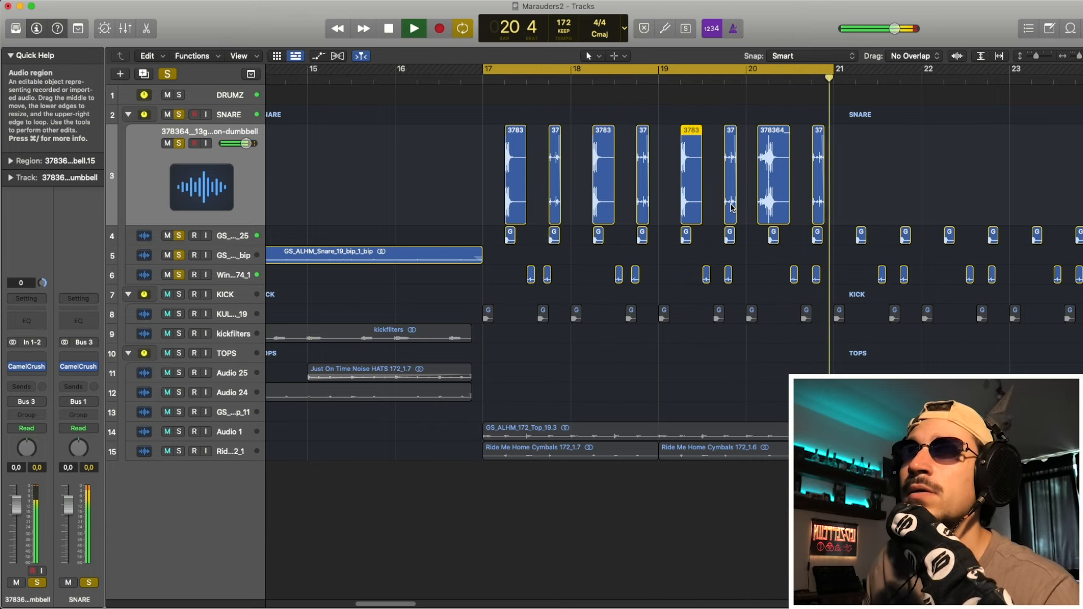
Stop playback and apply a fade-in of 39 to all eight dumbbell foley slices in bars 17 to 20
{"action": "key", "text": "space"}
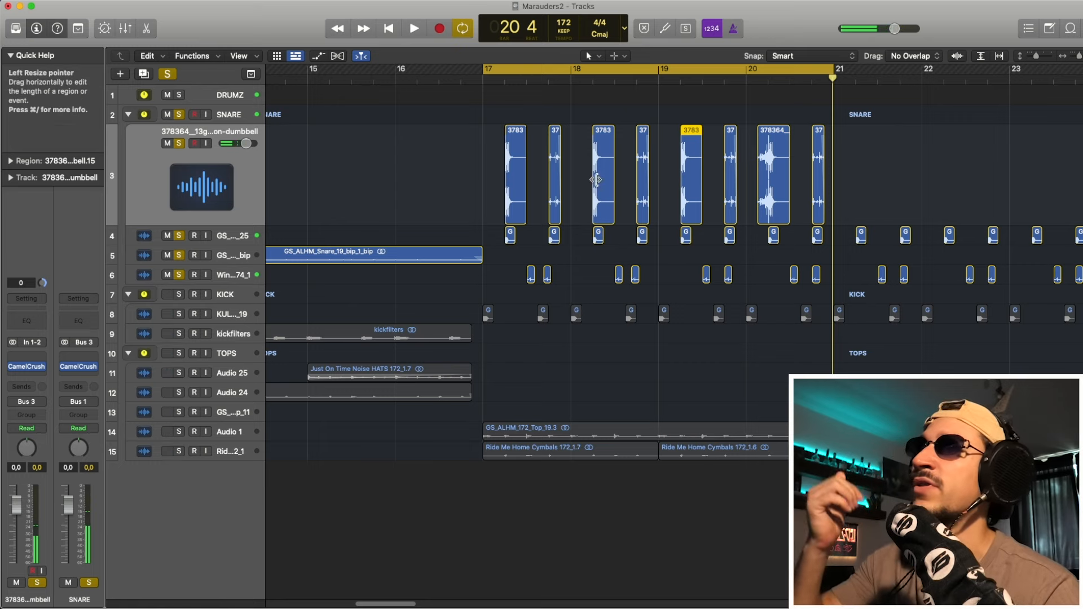
{"action": "left_click_drag", "start_coordinate": [475, 181], "coordinate": [864, 167]}
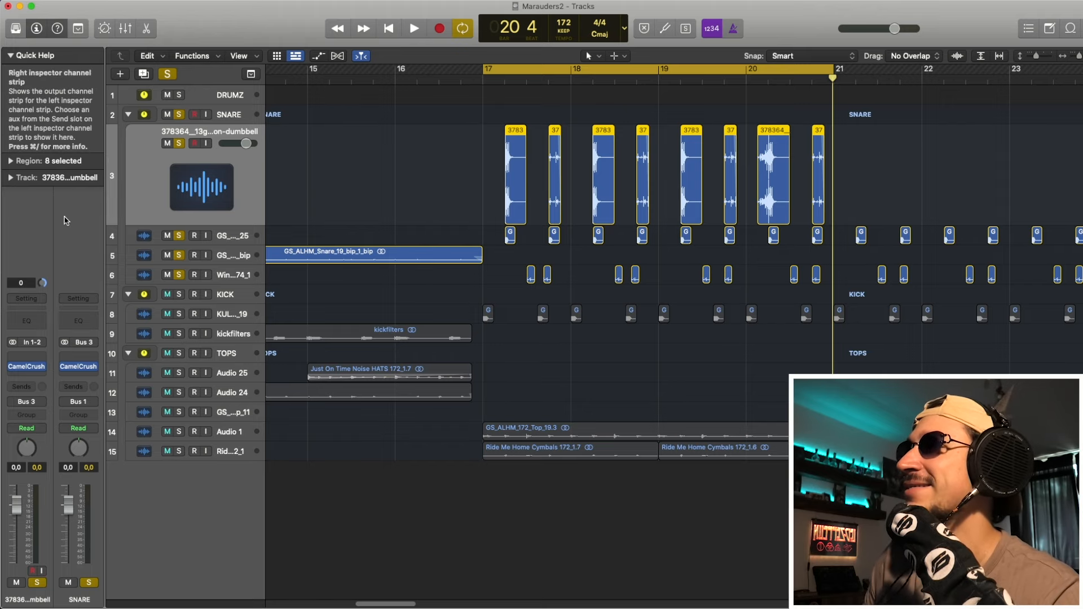
{"action": "left_click", "coordinate": [11, 162]}
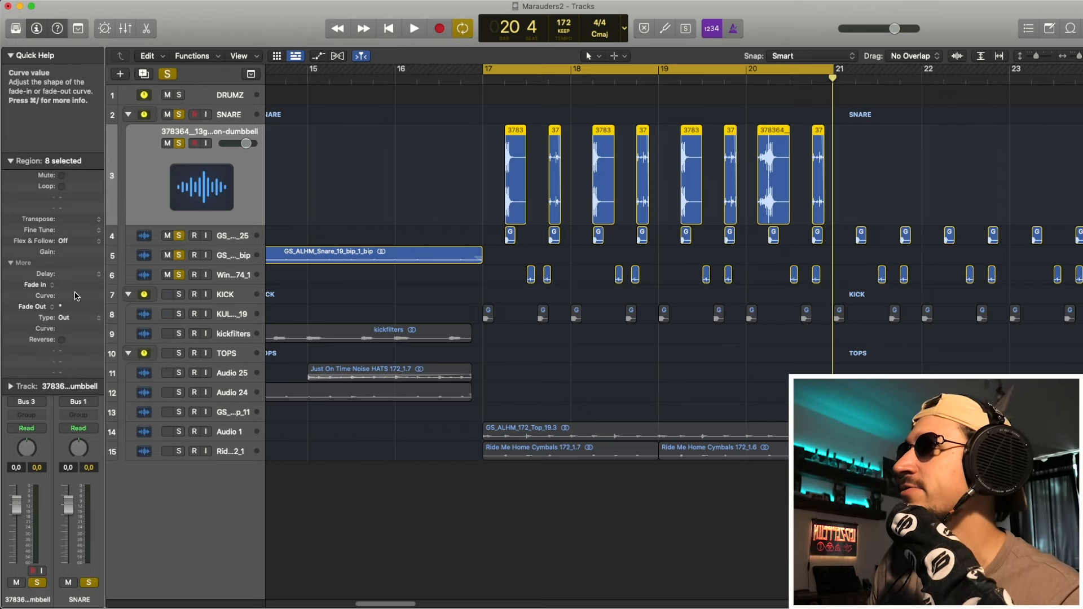
{"action": "left_click_drag", "start_coordinate": [71, 285], "coordinate": [80, 218]}
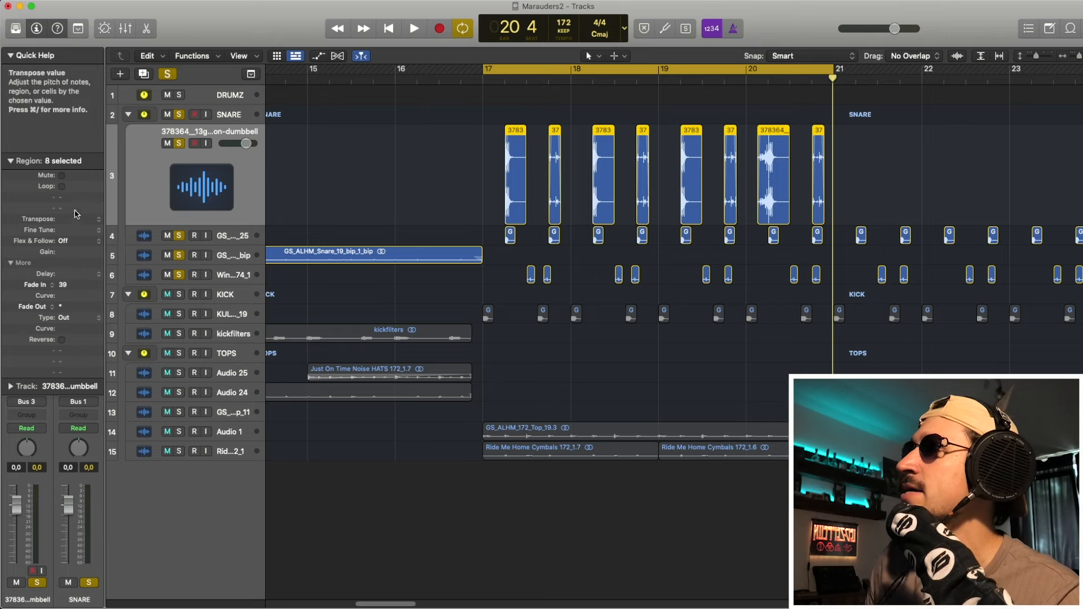
{"action": "left_click", "coordinate": [10, 161]}
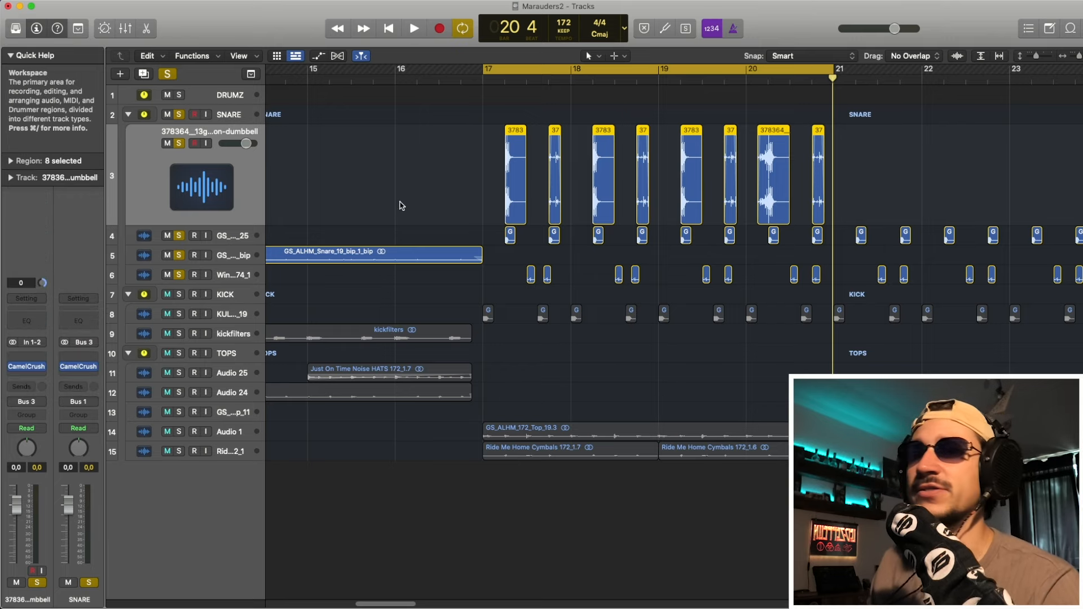
{"action": "left_click", "coordinate": [418, 226]}
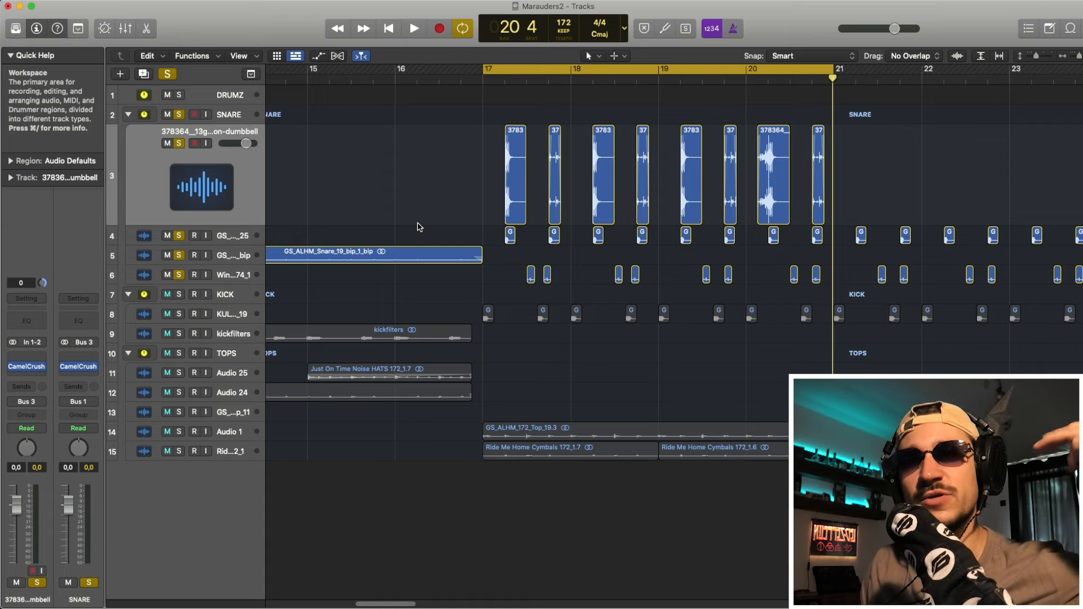
Add a Channel EQ low cut at 482 Hz, 18 dB/Oct, to the dumbbell track and lower its volume to -1.5 dB while auditioning
{"action": "key", "text": "space"}
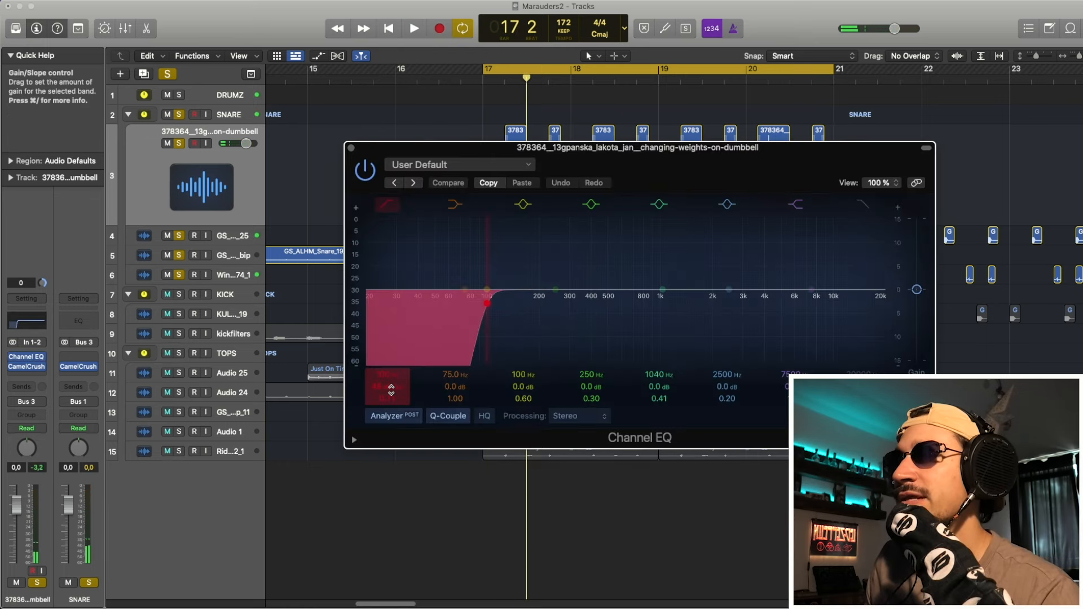
{"action": "left_click_drag", "start_coordinate": [391, 388], "coordinate": [392, 399]}
{"action": "key", "text": "space"}
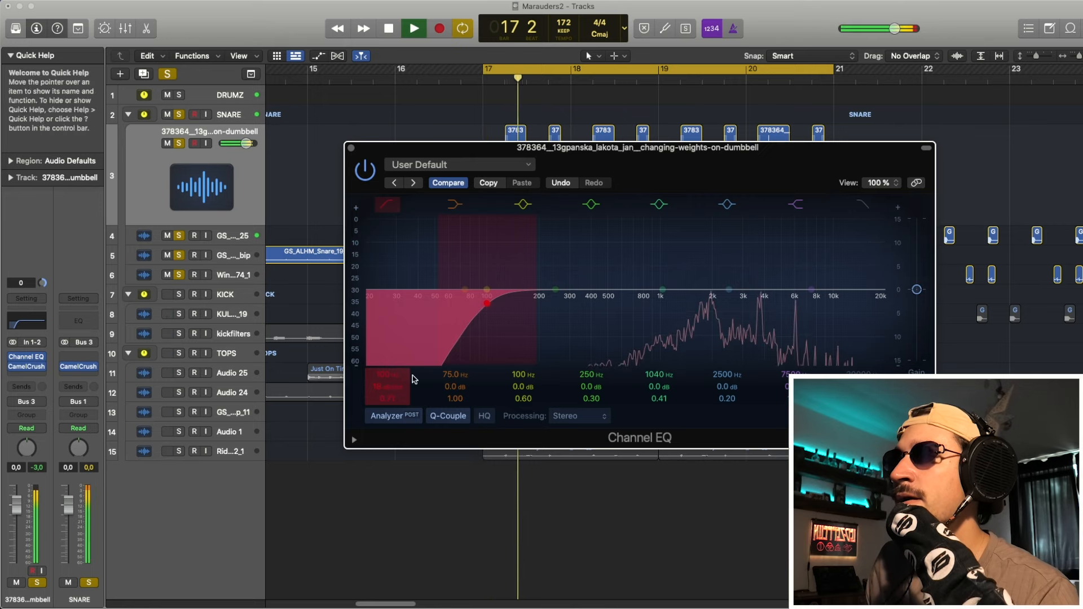
{"action": "key", "text": "space"}
{"action": "left_click_drag", "start_coordinate": [508, 343], "coordinate": [622, 346]}
{"action": "key", "text": "space"}
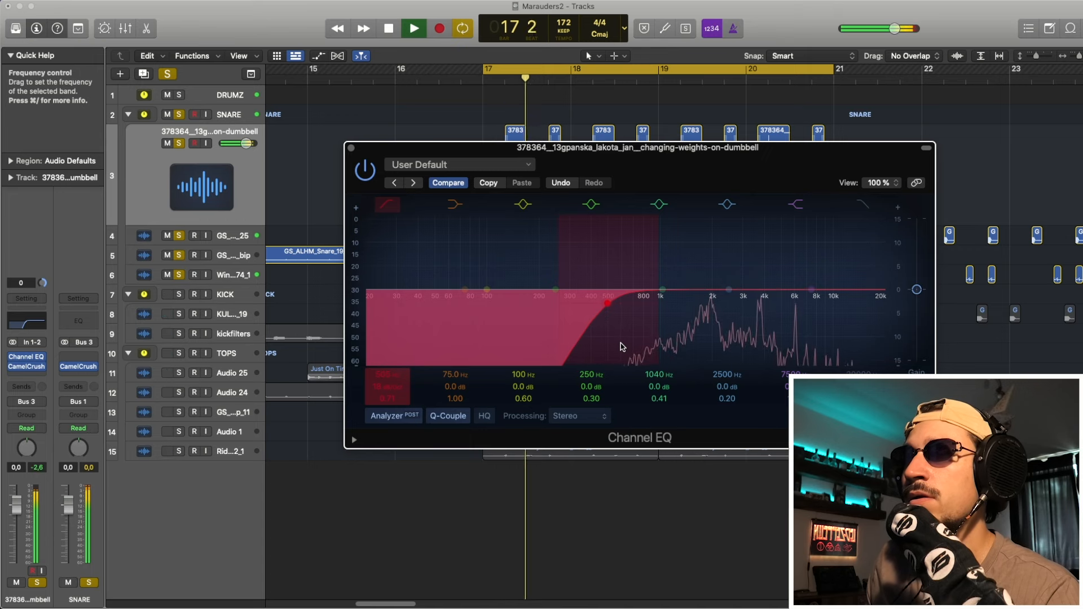
{"action": "key", "text": "space"}
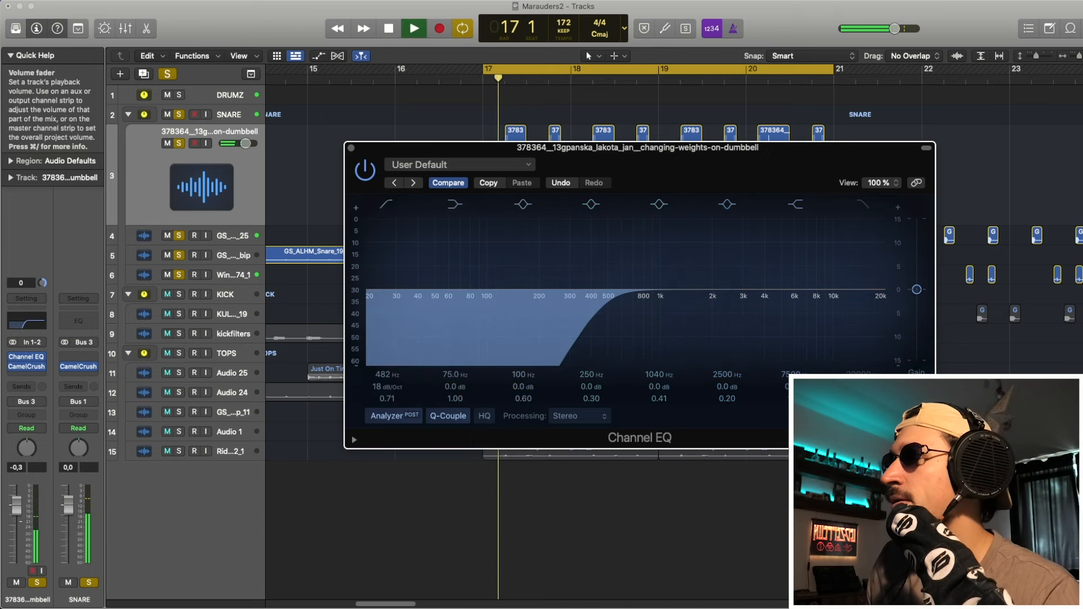
{"action": "key", "text": "space"}
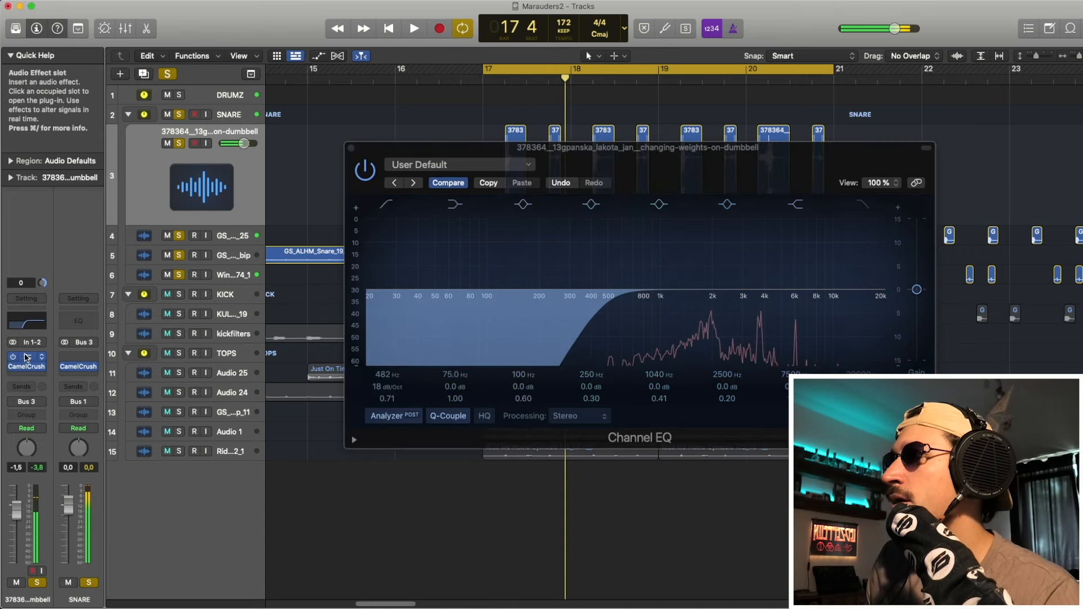
Insert the Kilohearts kHs Transient Shaper between the Channel EQ and CamelCrush on the dumbbell track
{"action": "left_click", "coordinate": [26, 357]}
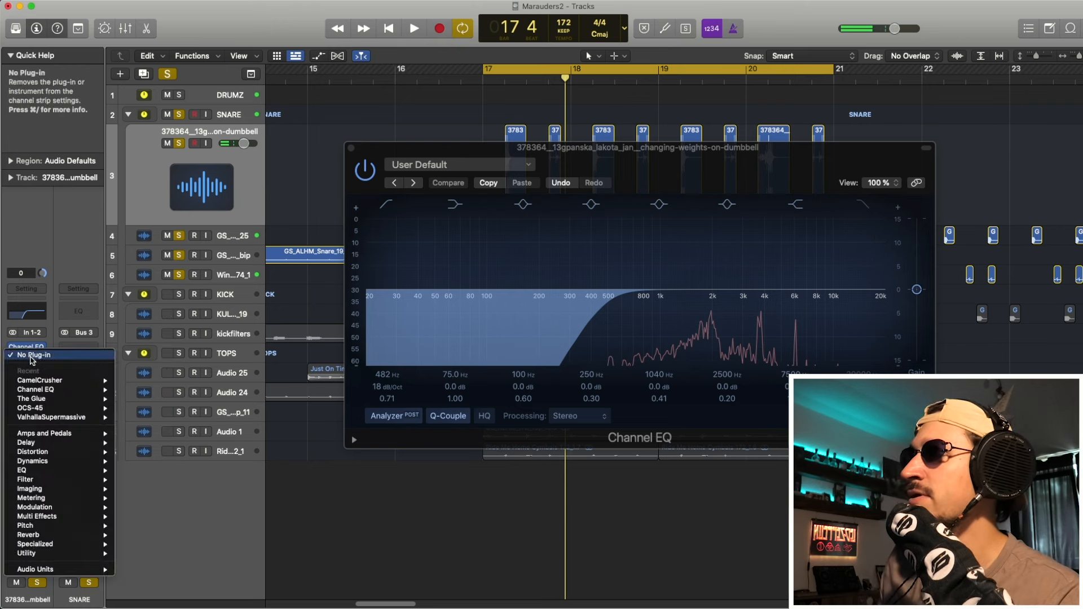
{"action": "mouse_move", "coordinate": [105, 570]}
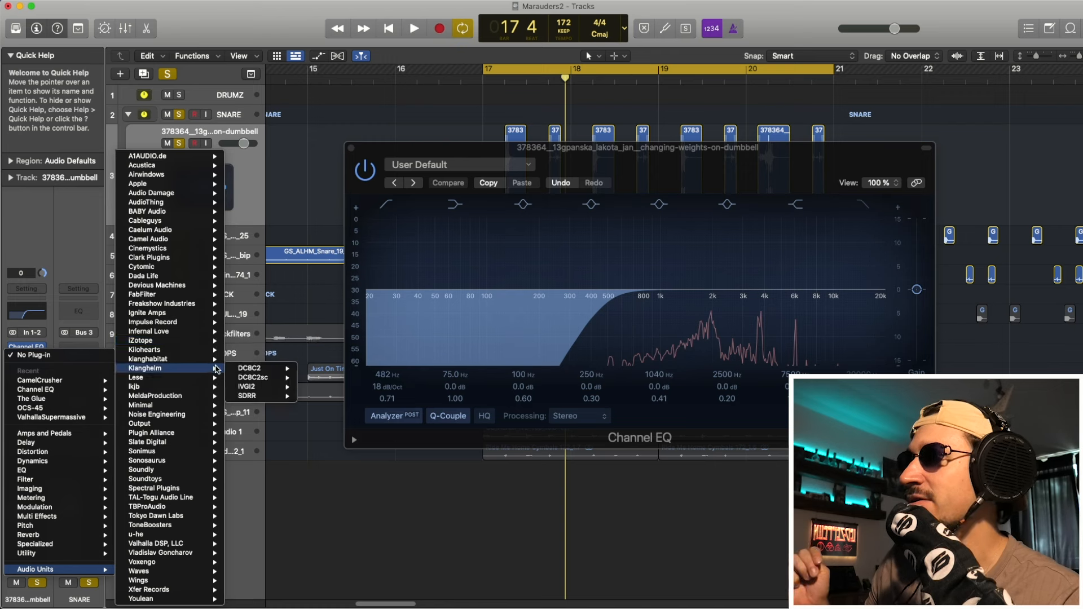
{"action": "mouse_move", "coordinate": [204, 350]}
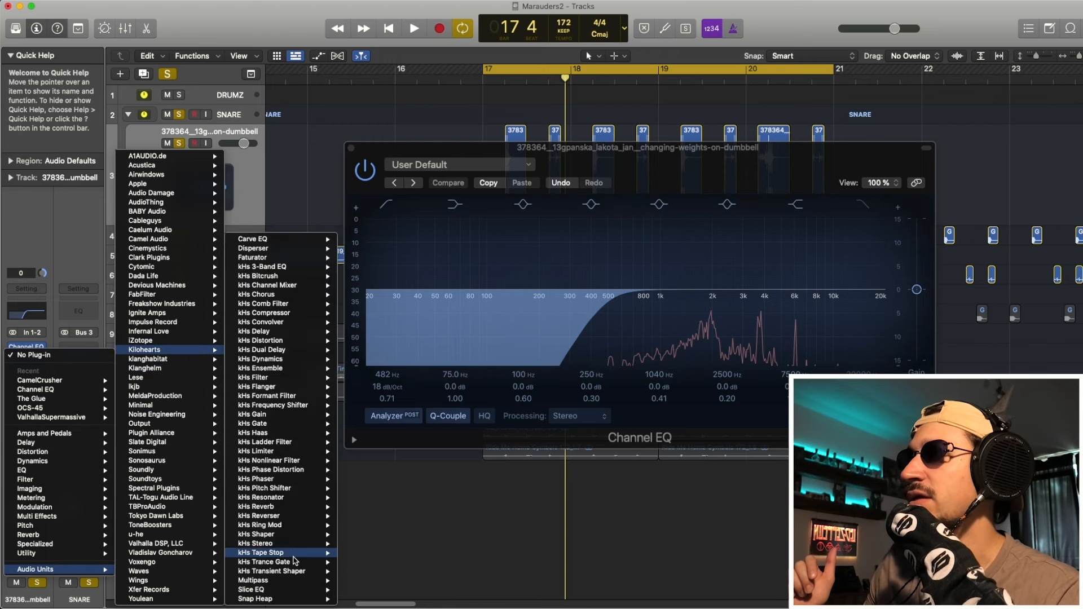
{"action": "mouse_move", "coordinate": [300, 575]}
{"action": "left_click", "coordinate": [361, 570]}
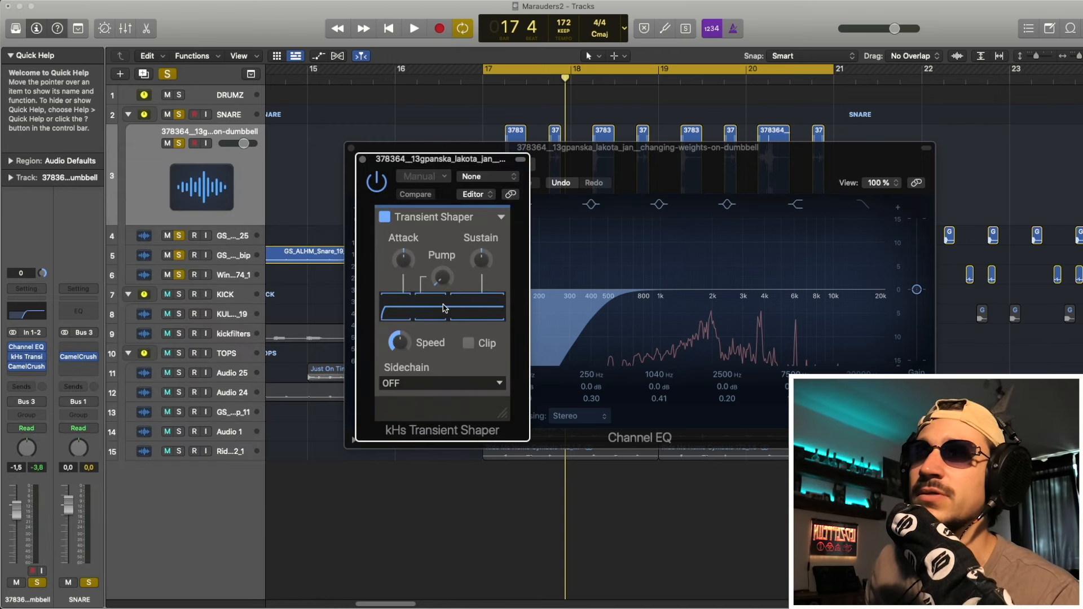
Set the Transient Shaper's attack to -50 % while auditioning the loop, and close both plug-in windows
{"action": "left_click_drag", "start_coordinate": [408, 264], "coordinate": [409, 280]}
{"action": "key", "text": "space"}
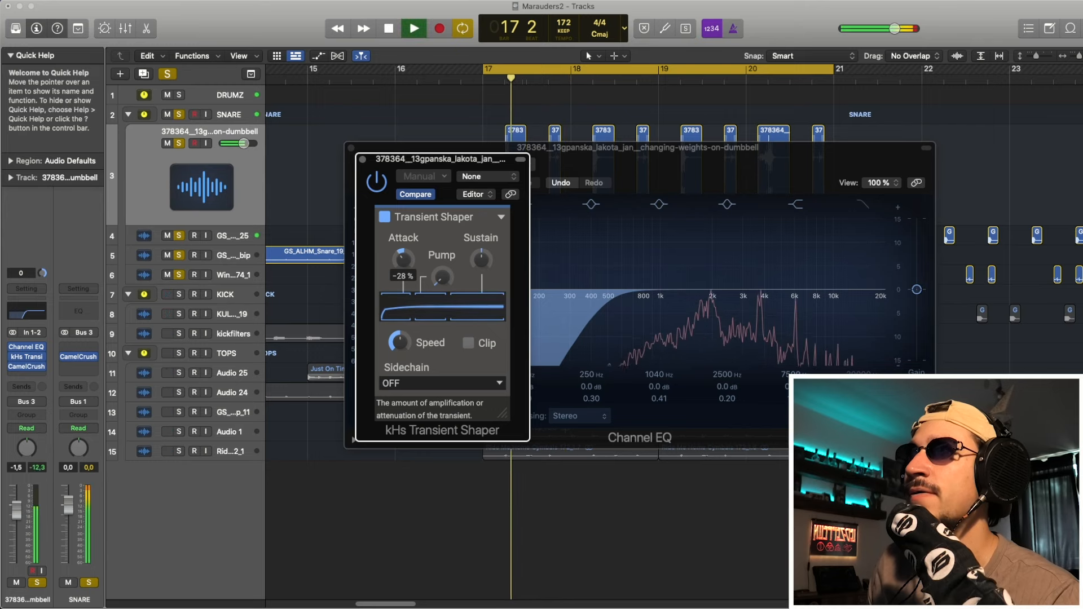
{"action": "key", "text": "space"}
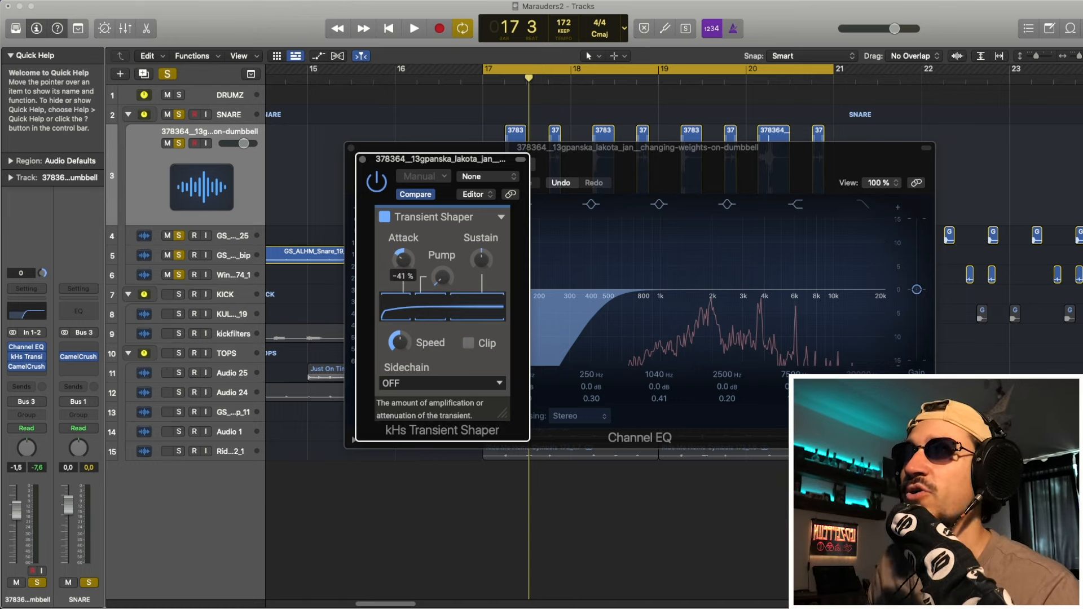
{"action": "left_click_drag", "start_coordinate": [402, 260], "coordinate": [403, 261]}
{"action": "key", "text": "space"}
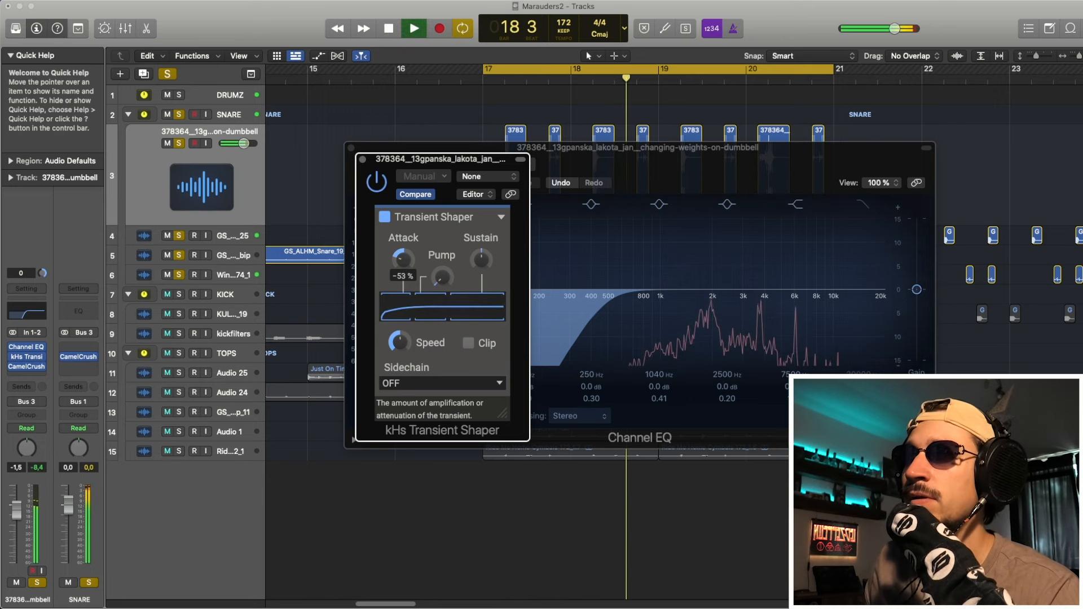
{"action": "key", "text": "space"}
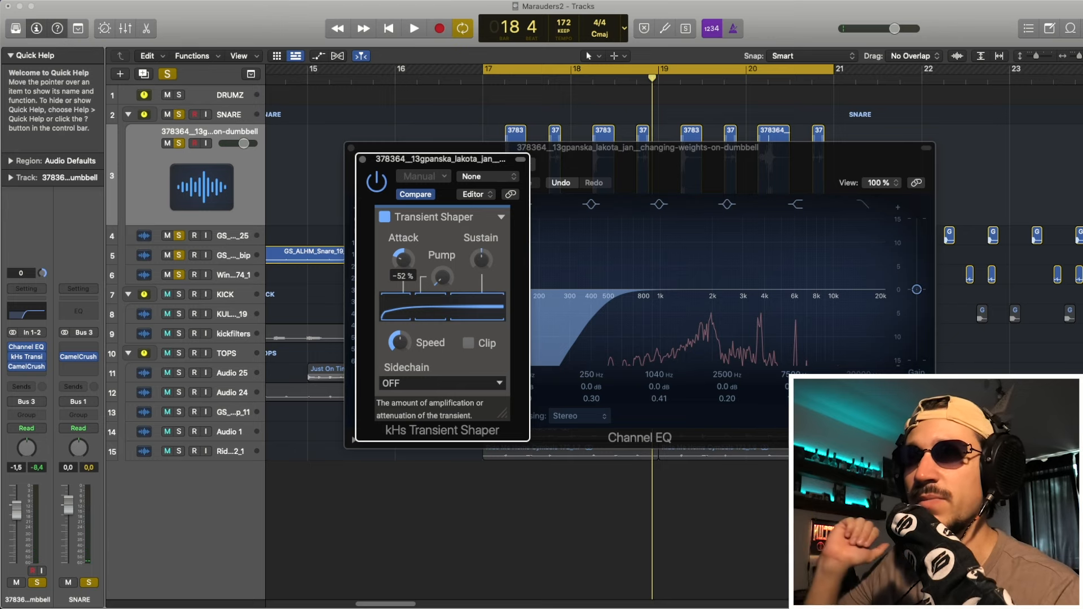
{"action": "left_click_drag", "start_coordinate": [403, 260], "coordinate": [403, 258]}
{"action": "key", "text": "space"}
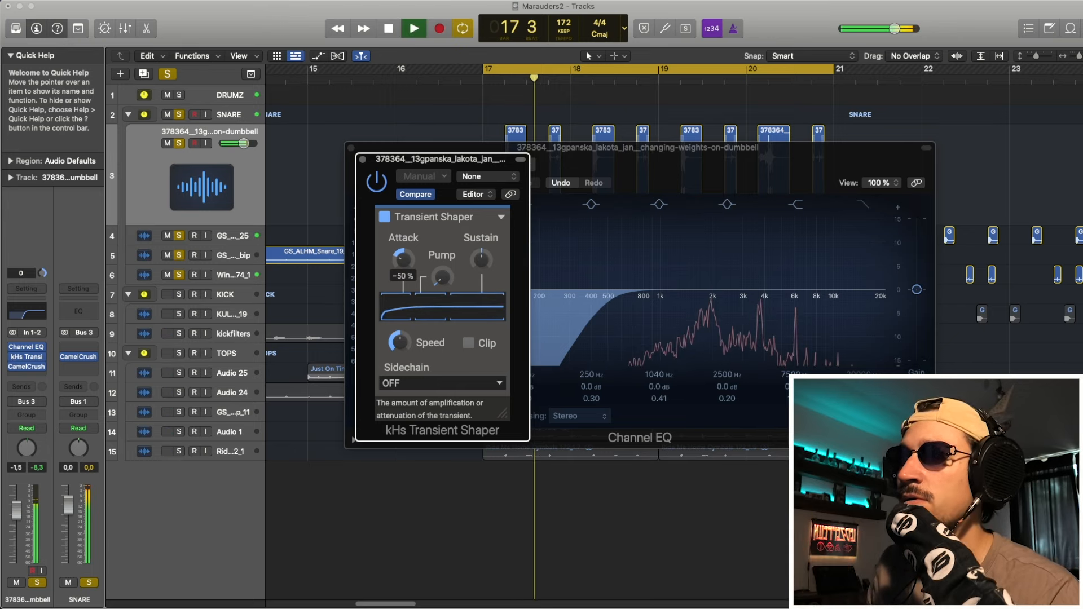
{"action": "key", "text": "space"}
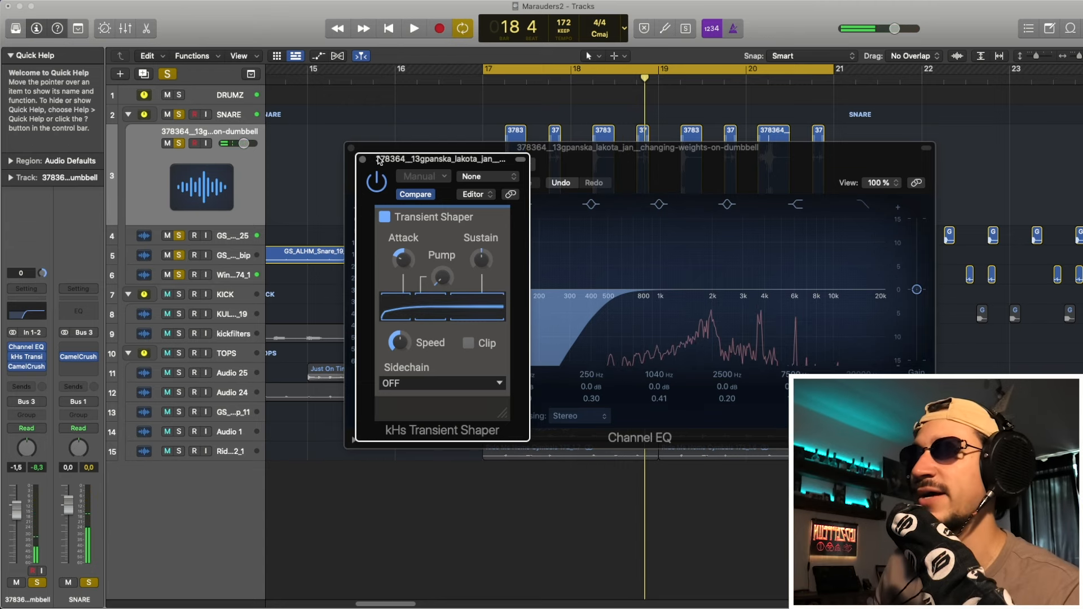
{"action": "left_click", "coordinate": [363, 159]}
{"action": "left_click", "coordinate": [352, 149]}
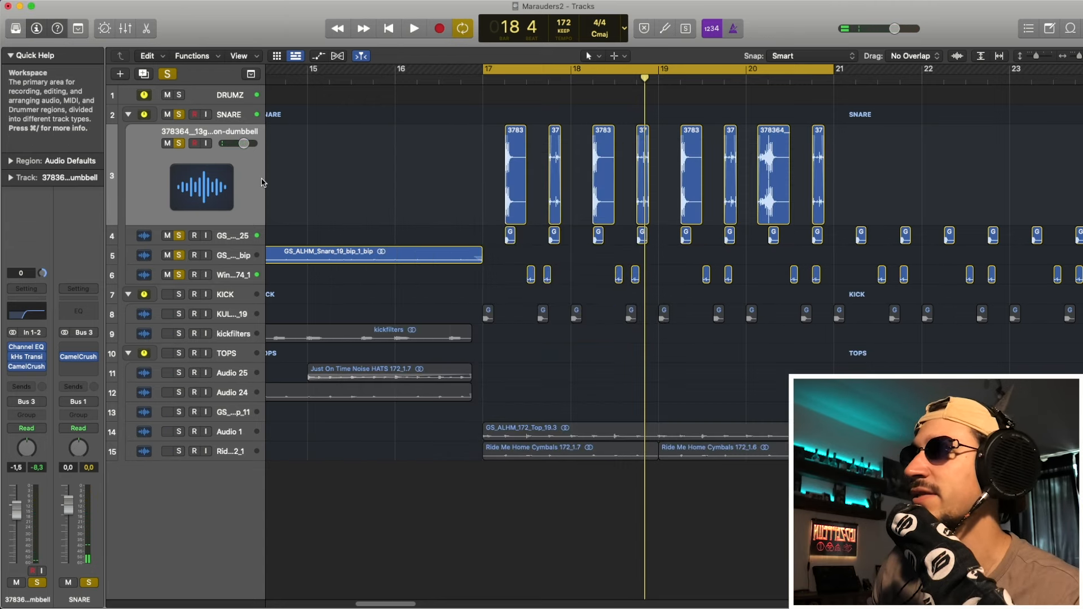
Free an insert slot ahead of CamelCrush on the dumbbell track and lower the track's volume to -4.1 dB while auditioning
{"action": "left_click_drag", "start_coordinate": [78, 357], "coordinate": [31, 369]}
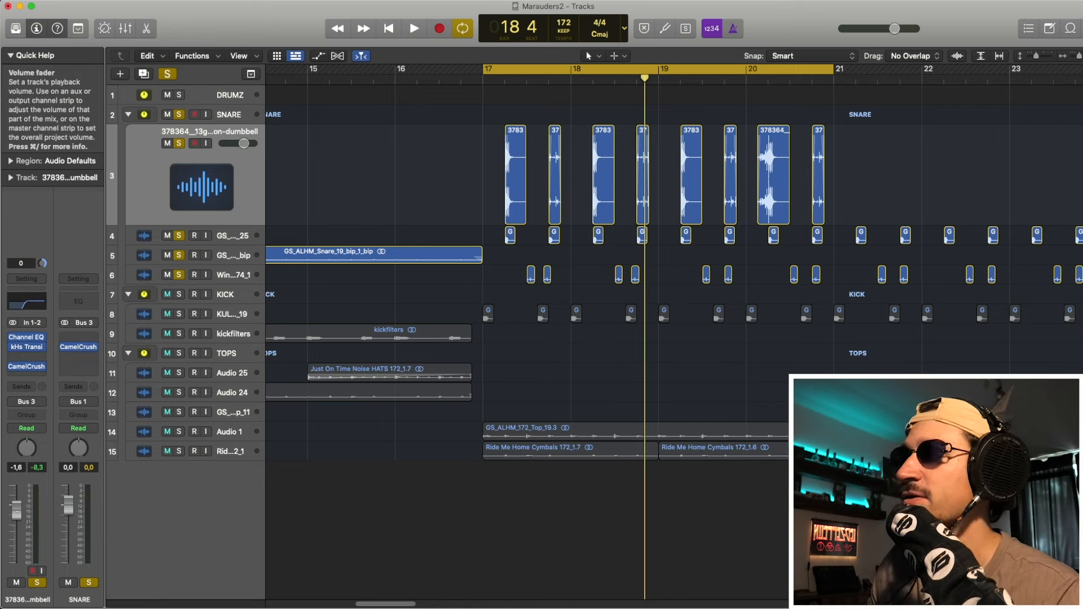
{"action": "left_click_drag", "start_coordinate": [17, 510], "coordinate": [17, 518]}
{"action": "key", "text": "space"}
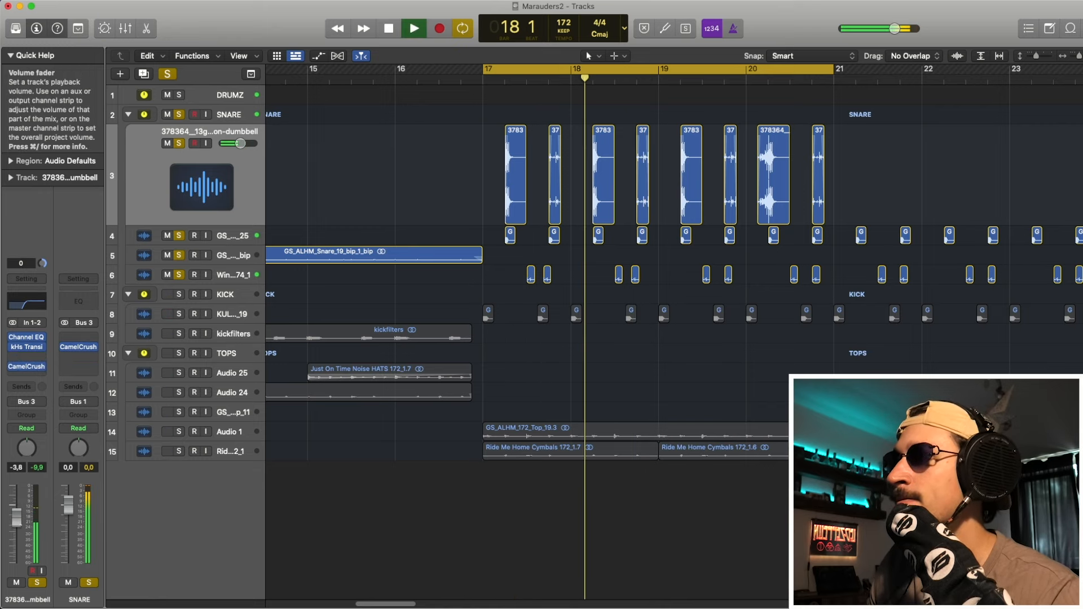
{"action": "left_click_drag", "start_coordinate": [21, 527], "coordinate": [21, 528]}
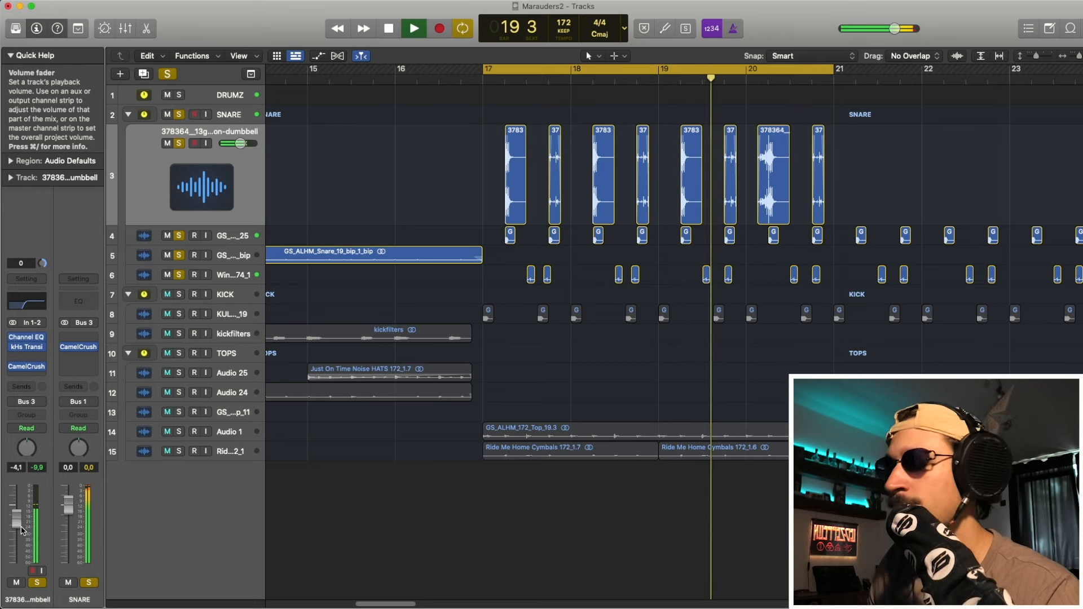
{"action": "key", "text": "space"}
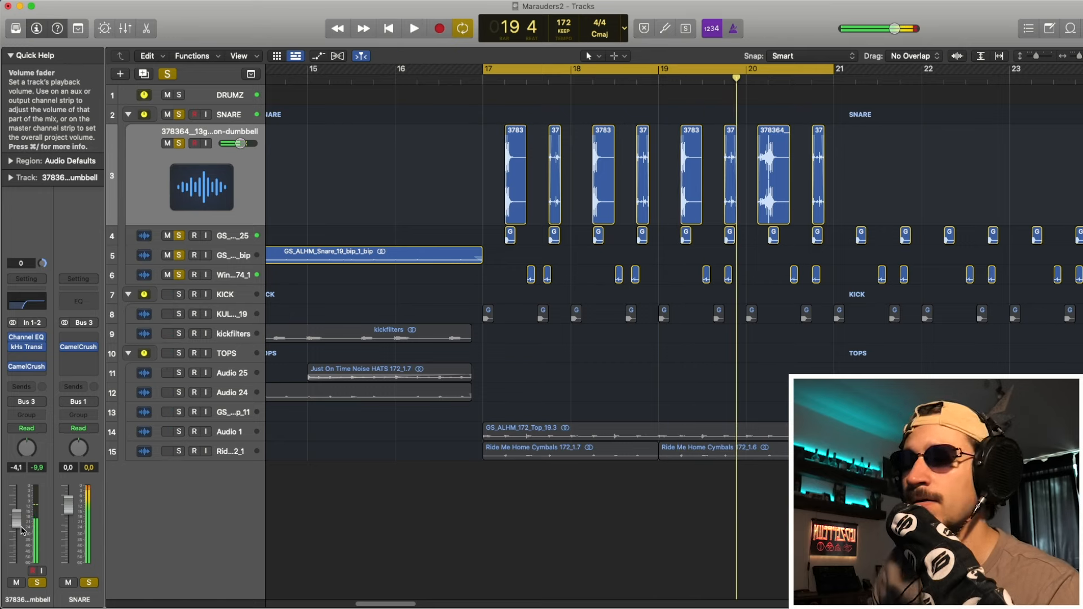
Insert the Spectral Plugins OCS-45 cassette simulation between the Transient Shaper and CamelCrush on the dumbbell track
{"action": "left_click", "coordinate": [48, 359]}
{"action": "mouse_move", "coordinate": [96, 556]}
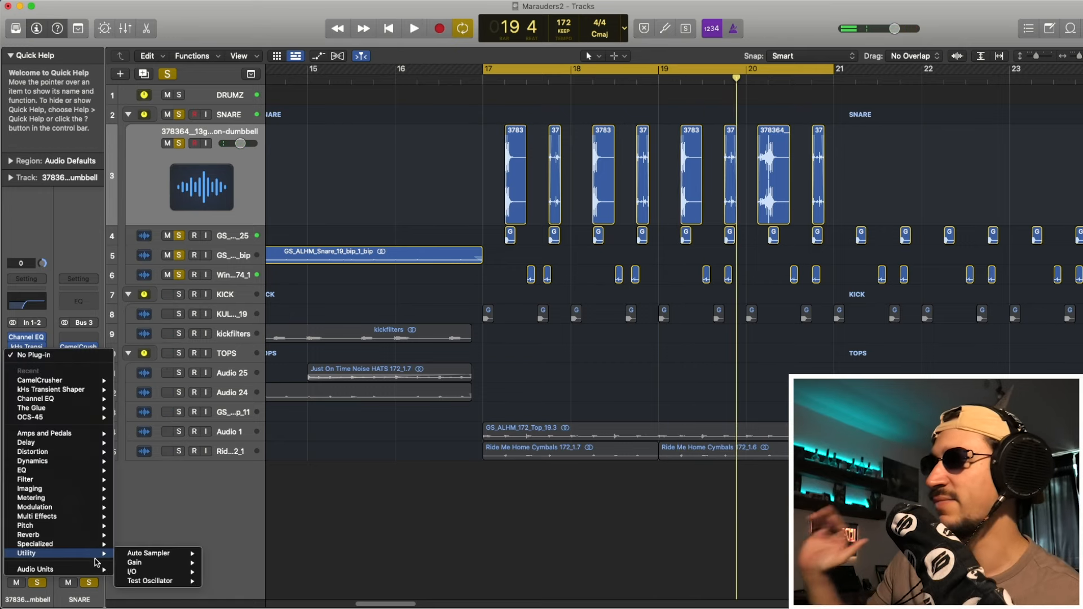
{"action": "mouse_move", "coordinate": [104, 536]}
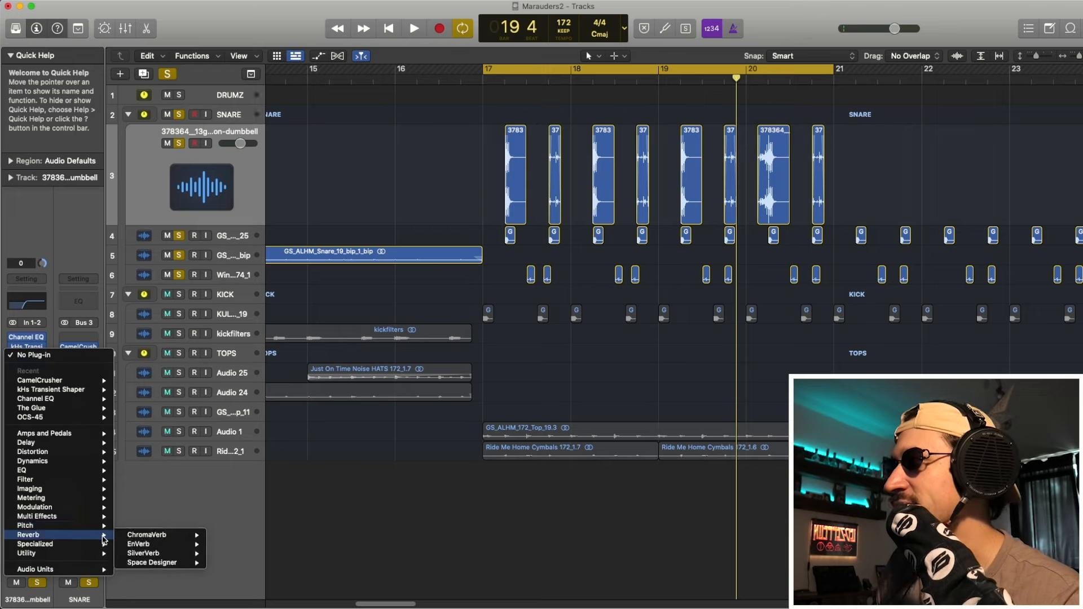
{"action": "mouse_move", "coordinate": [191, 539]}
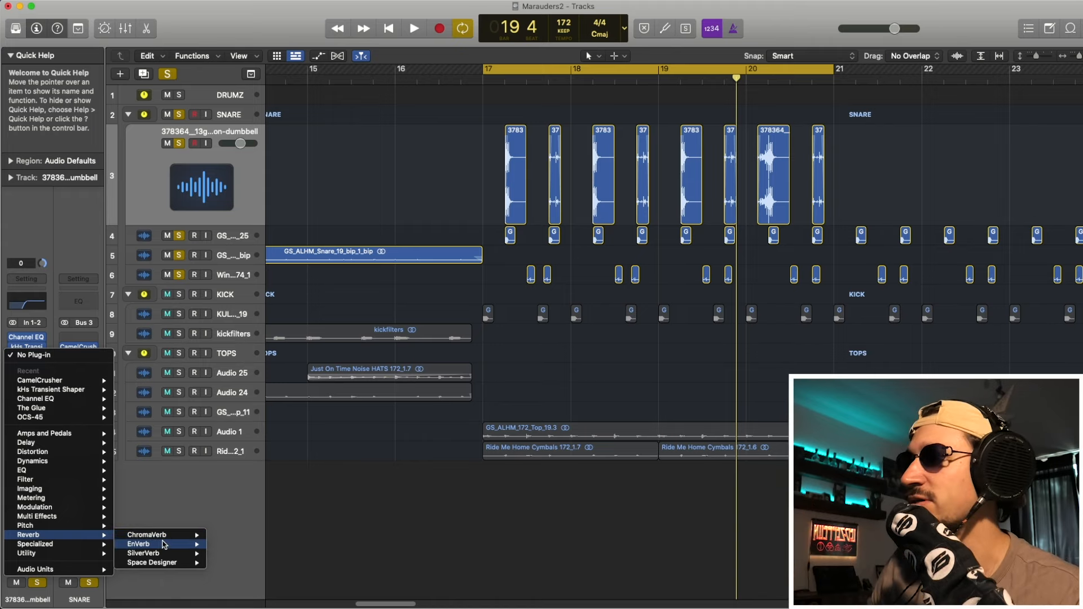
{"action": "mouse_move", "coordinate": [94, 570]}
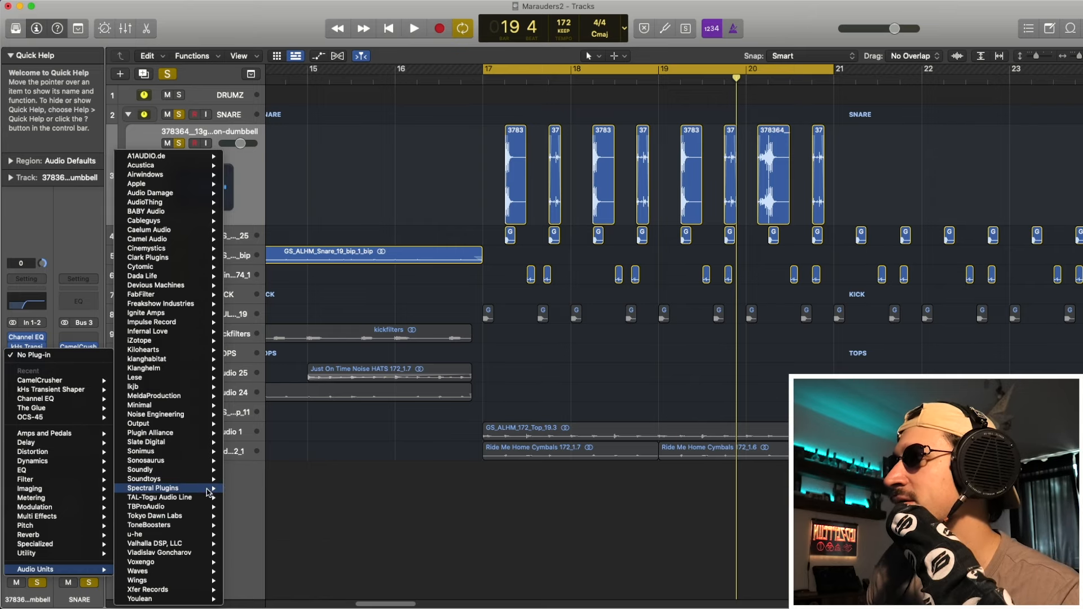
{"action": "mouse_move", "coordinate": [207, 493]}
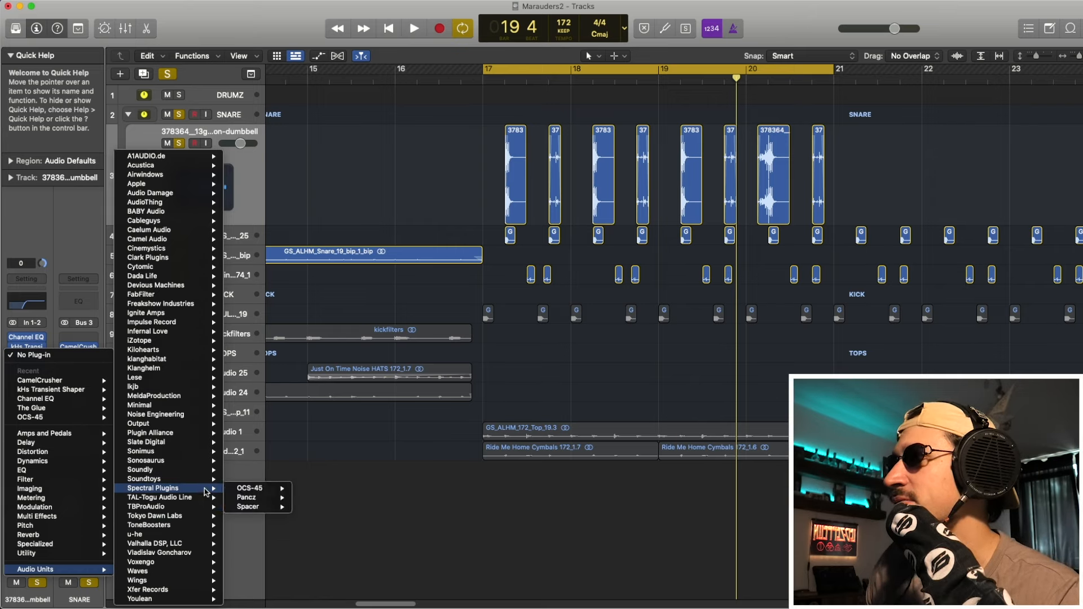
{"action": "left_click", "coordinate": [309, 489]}
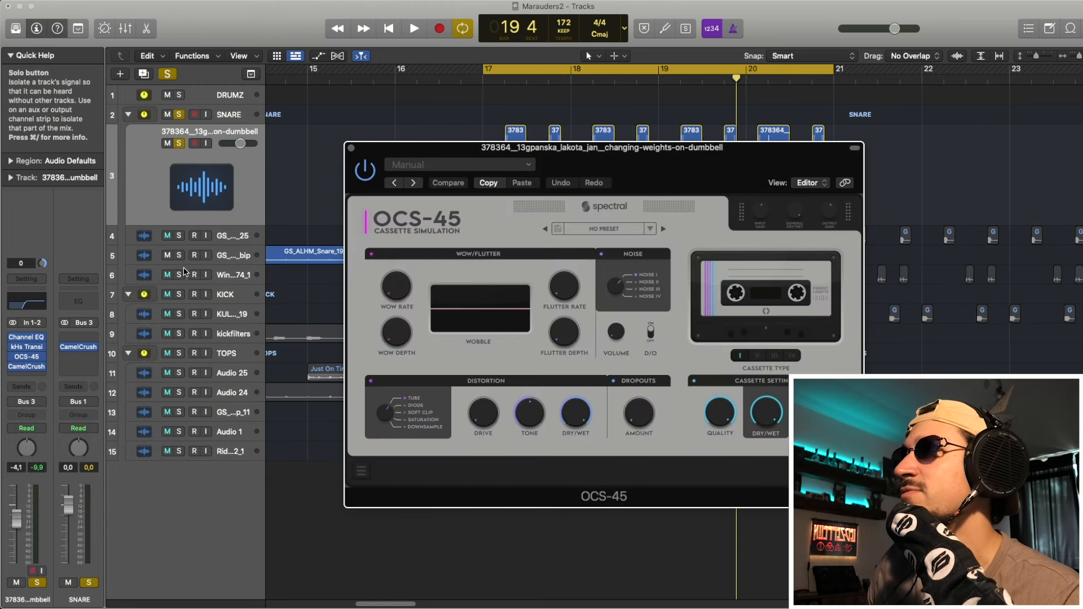
Audition the dumbbell track without the other snare layers and load the OCS-45 preset [TAPE] Slight Drum Character
{"action": "key", "text": "space"}
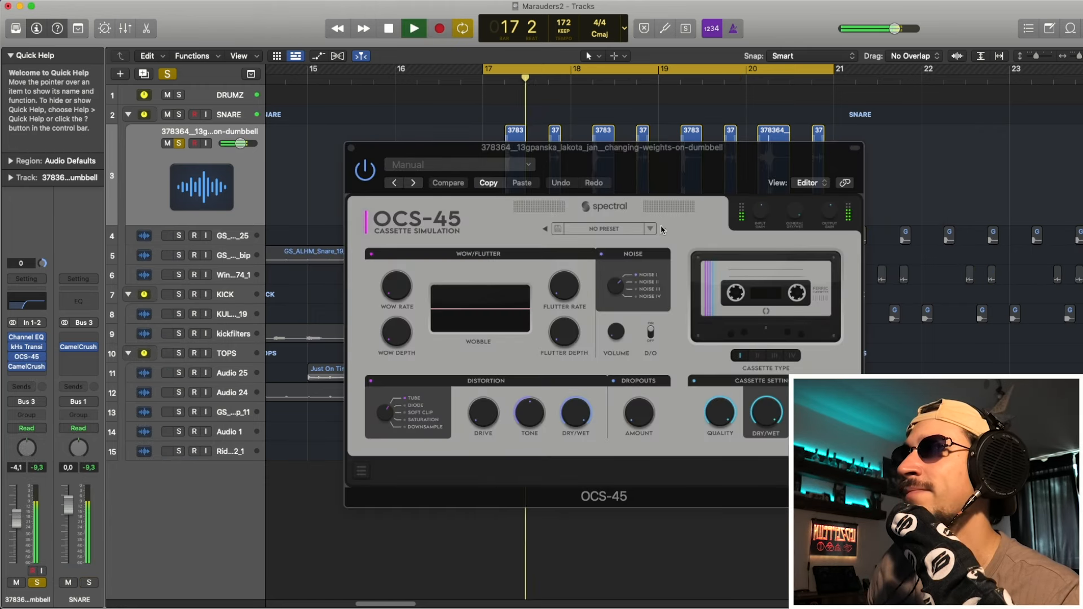
{"action": "left_click", "coordinate": [664, 229]}
{"action": "left_click", "coordinate": [663, 229]}
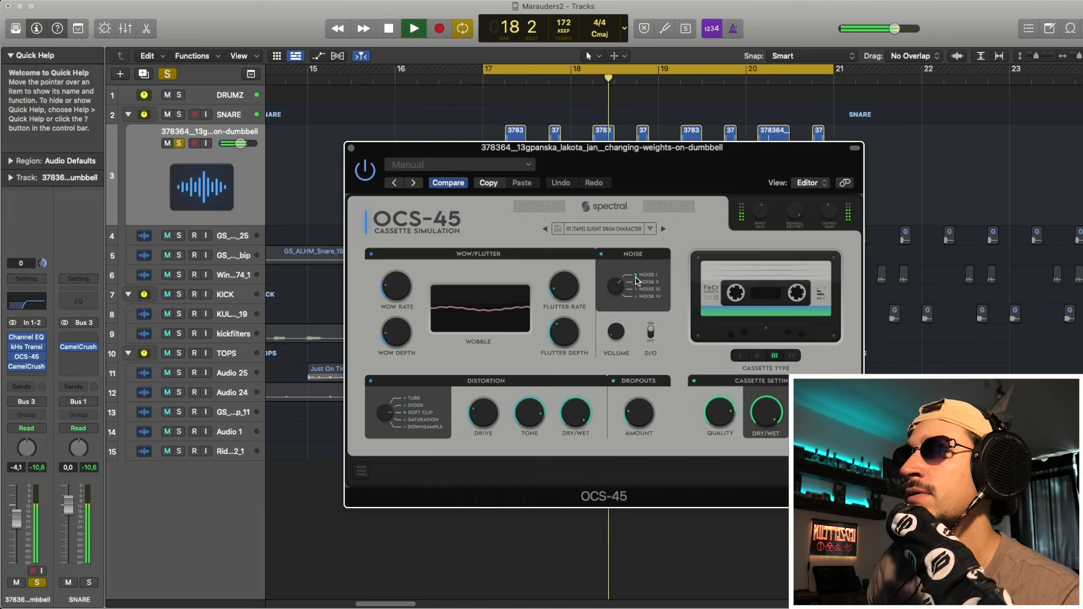
{"action": "key", "text": "space"}
{"action": "key", "text": "space"}
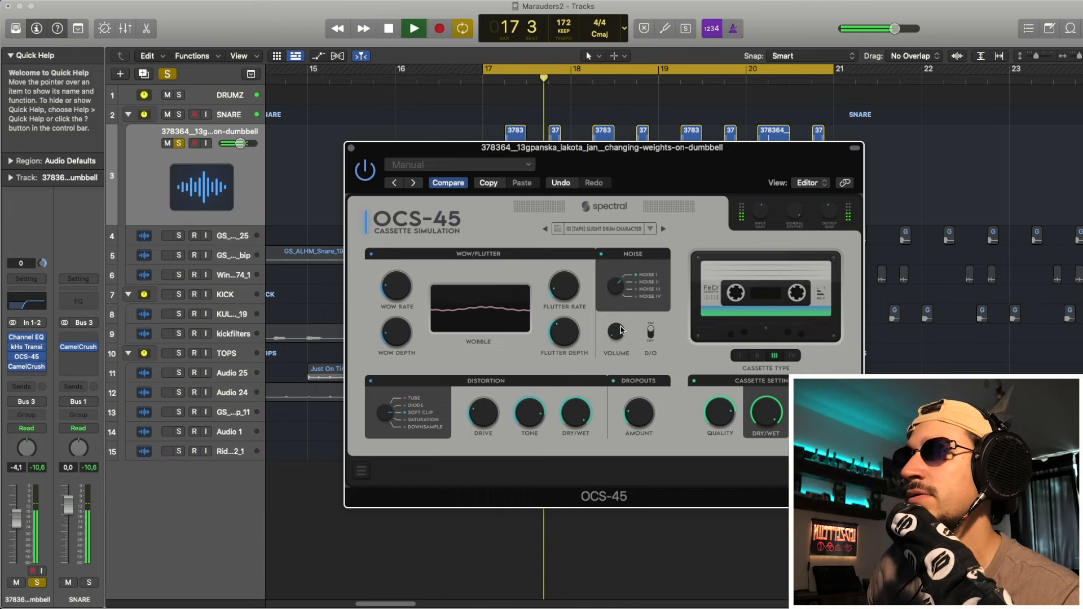
Compare the dumbbell loop with OCS-45 bypassed and active, and close the plug-in window
{"action": "key", "text": "space"}
{"action": "key", "text": "space"}
{"action": "key", "text": "space"}
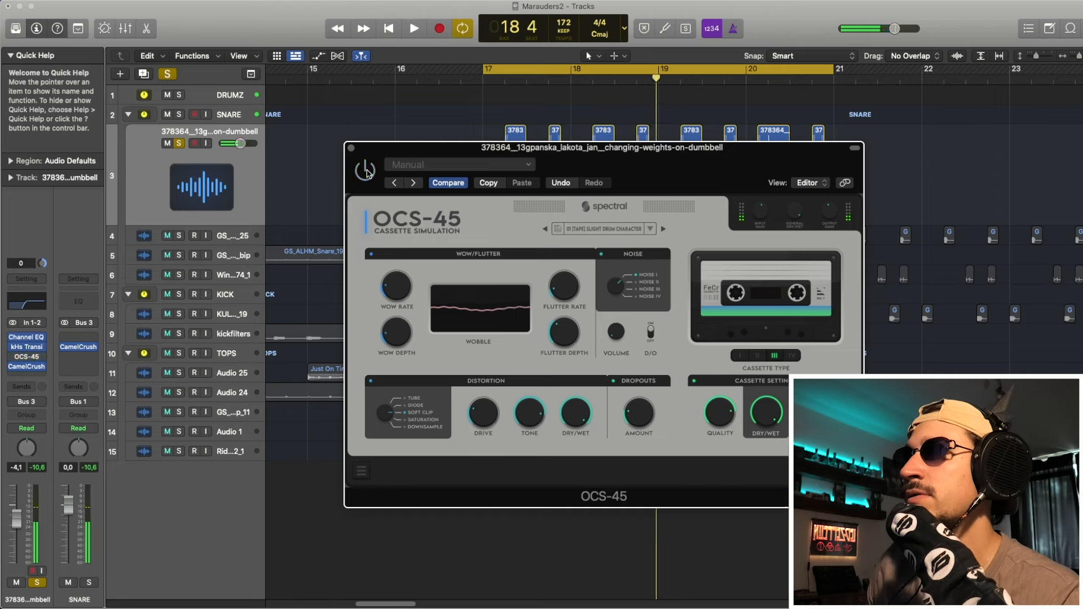
{"action": "key", "text": "space"}
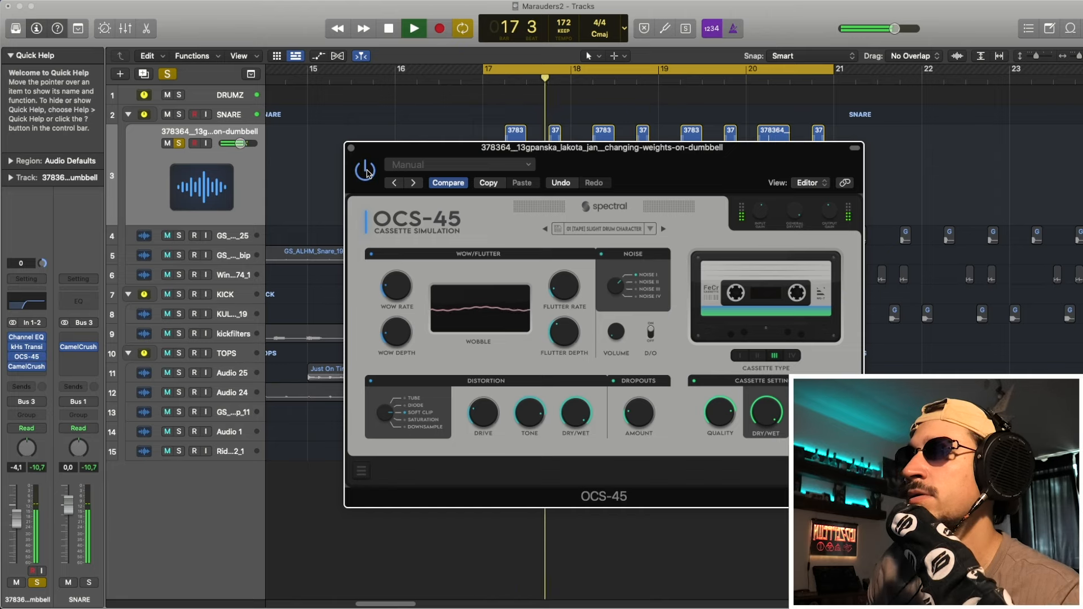
{"action": "key", "text": "space"}
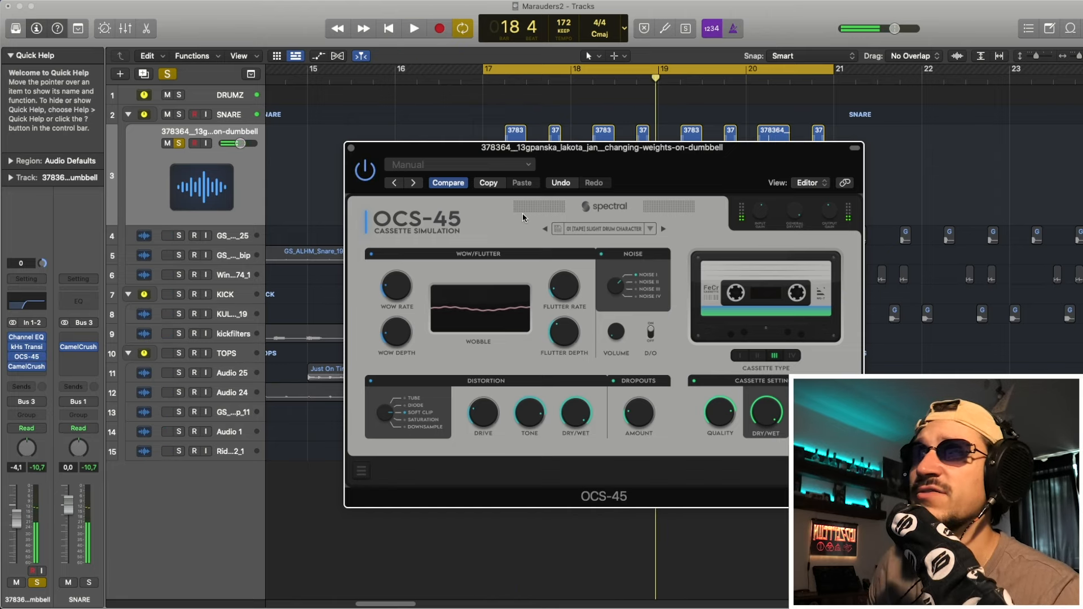
{"action": "left_click", "coordinate": [351, 149]}
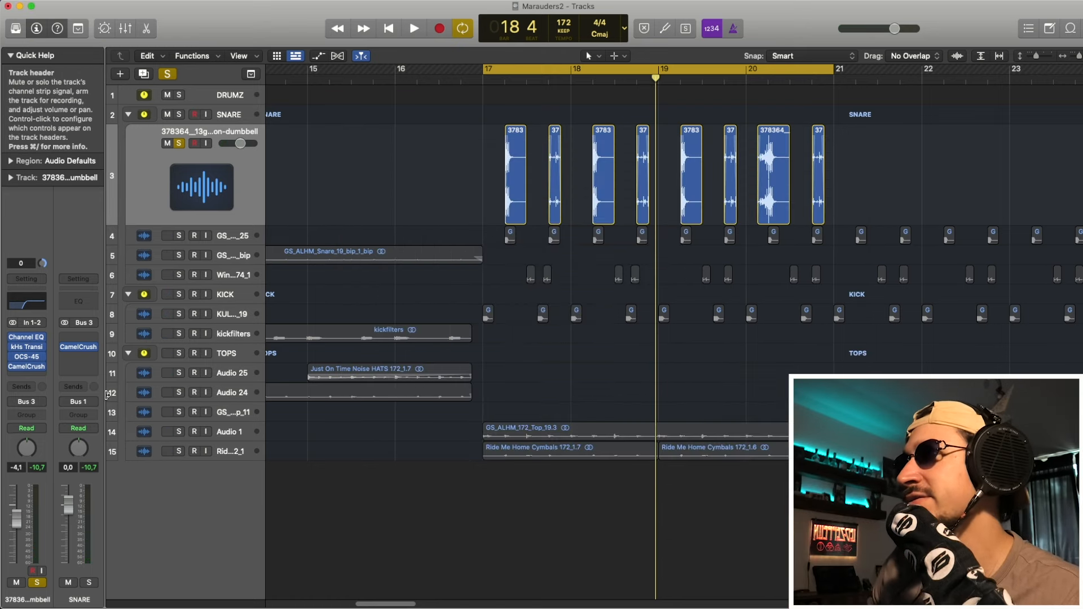
Insert a stereo ChromaVerb reverb between OCS-45 and CamelCrusher on the dumbbell track
{"action": "left_click", "coordinate": [30, 375]}
{"action": "mouse_move", "coordinate": [79, 474]}
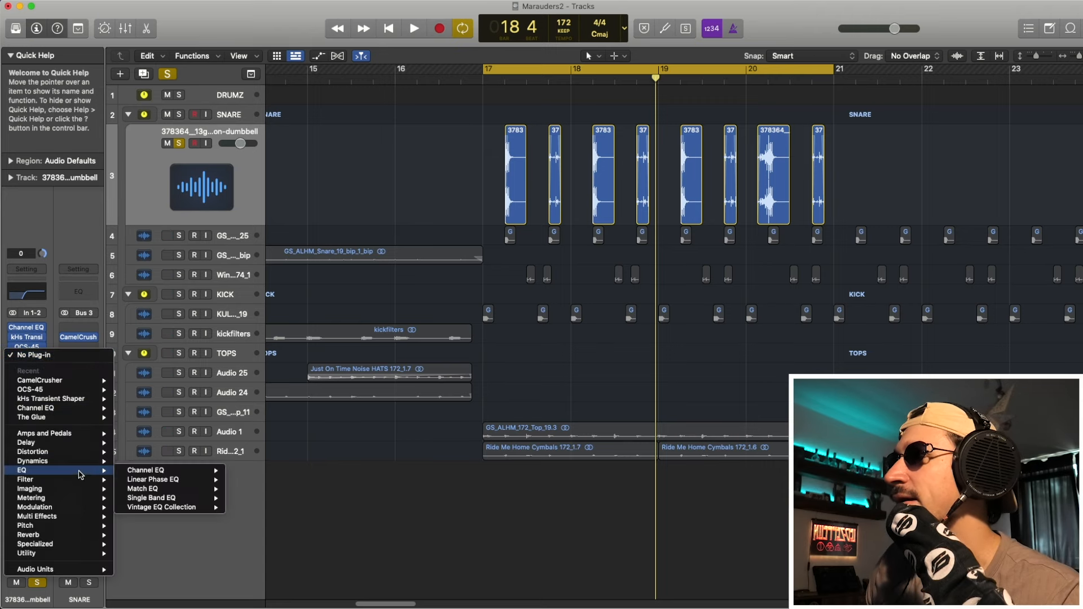
{"action": "mouse_move", "coordinate": [72, 534]}
{"action": "mouse_move", "coordinate": [176, 536]}
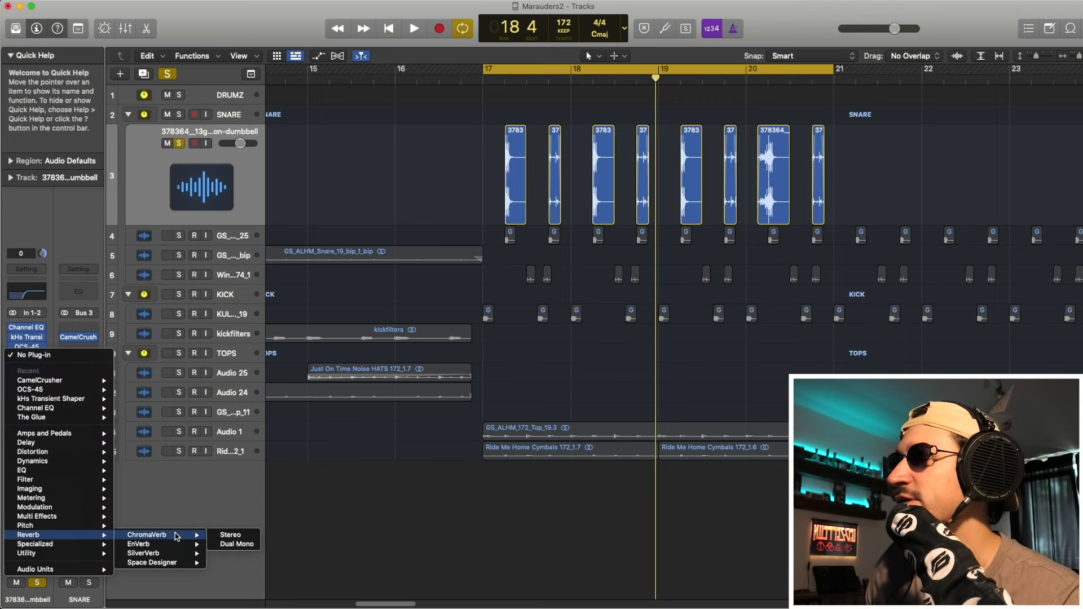
{"action": "left_click", "coordinate": [219, 536]}
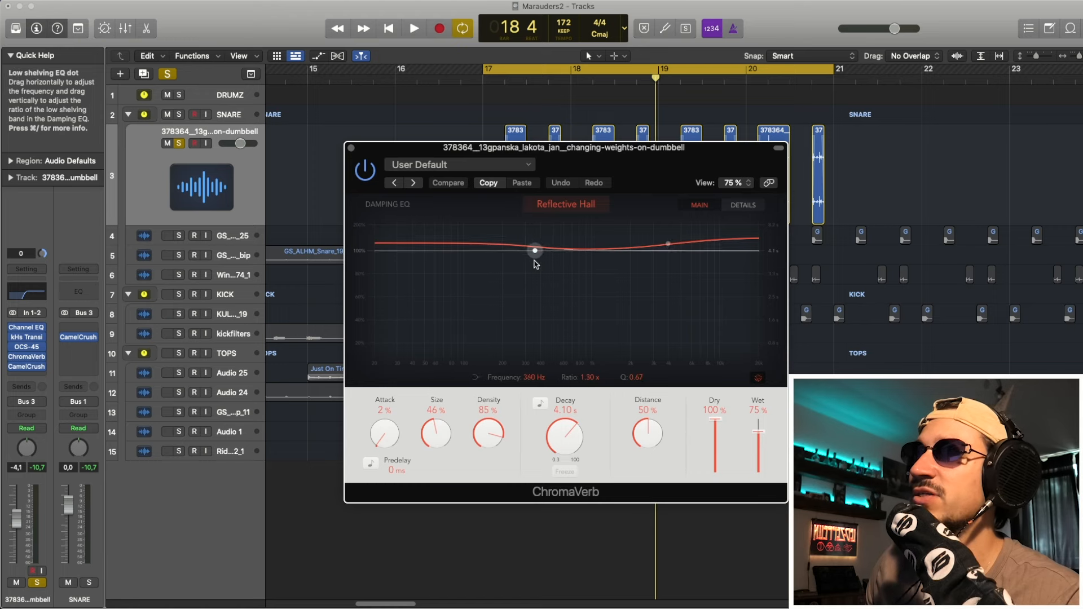
Shape ChromaVerb's damping EQ to cut the lows, and set decay to 1.50 s and distance to 30 % while auditioning
{"action": "key", "text": "space"}
{"action": "left_click_drag", "start_coordinate": [668, 243], "coordinate": [679, 252]}
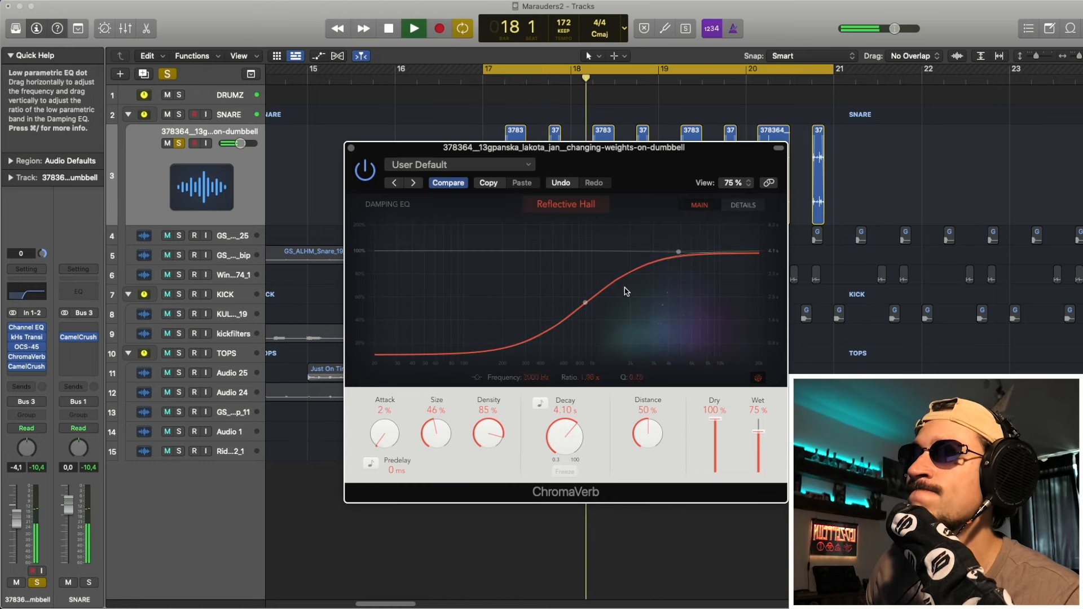
{"action": "left_click_drag", "start_coordinate": [564, 426], "coordinate": [561, 441]}
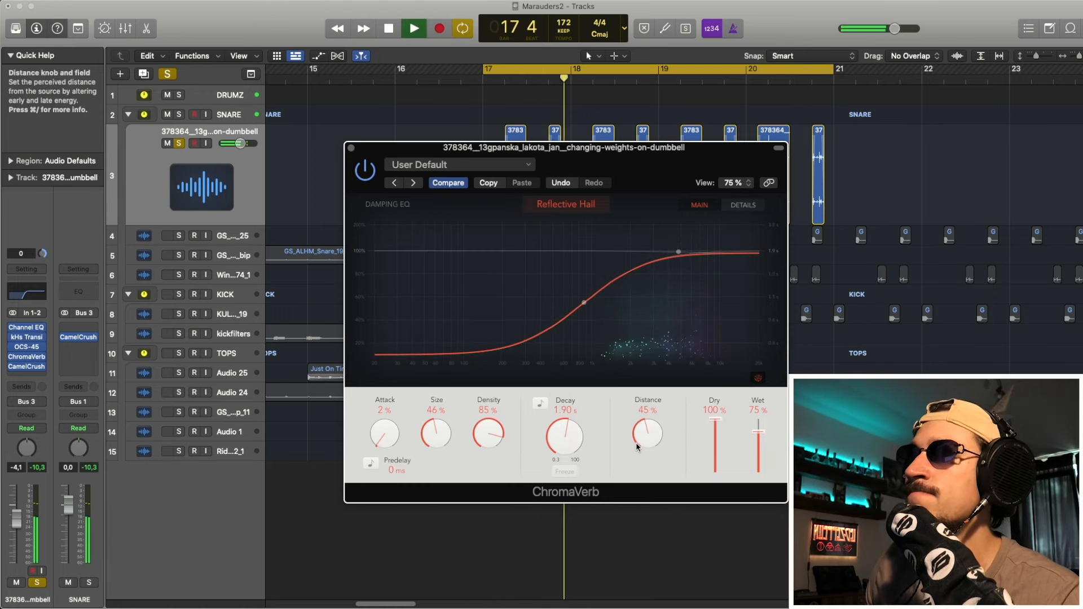
{"action": "left_click_drag", "start_coordinate": [641, 435], "coordinate": [635, 454]}
{"action": "left_click_drag", "start_coordinate": [559, 428], "coordinate": [562, 433]}
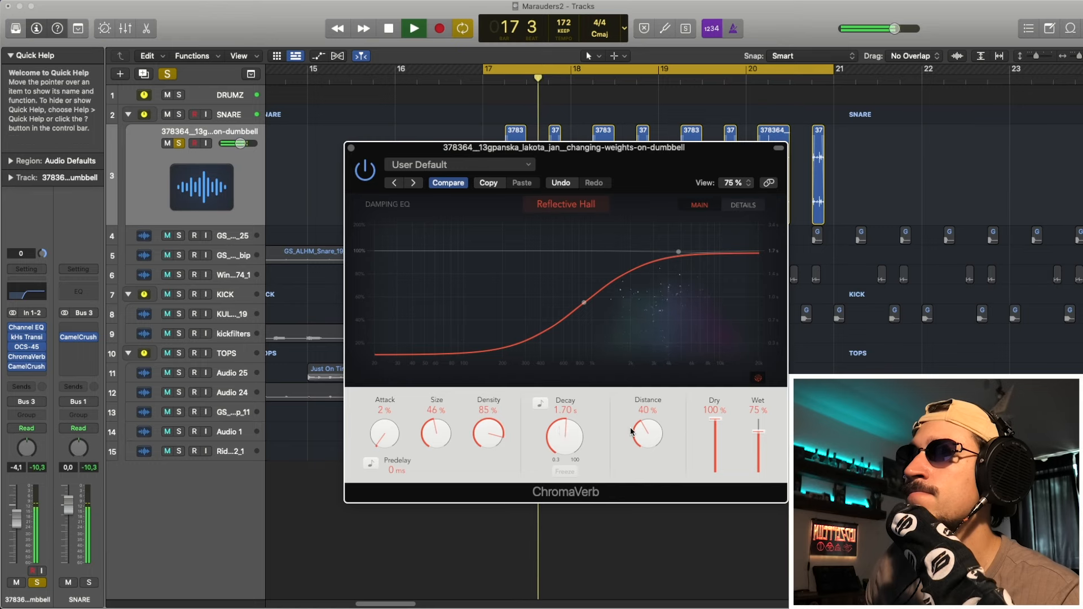
{"action": "left_click_drag", "start_coordinate": [634, 435], "coordinate": [560, 442]}
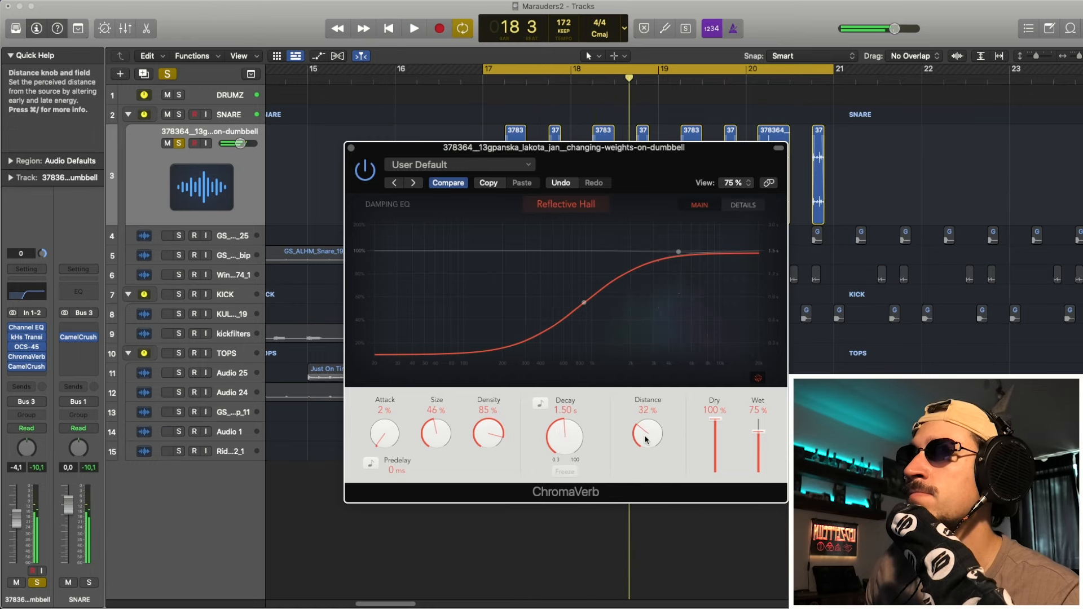
{"action": "left_click_drag", "start_coordinate": [646, 437], "coordinate": [649, 444]}
{"action": "key", "text": "space"}
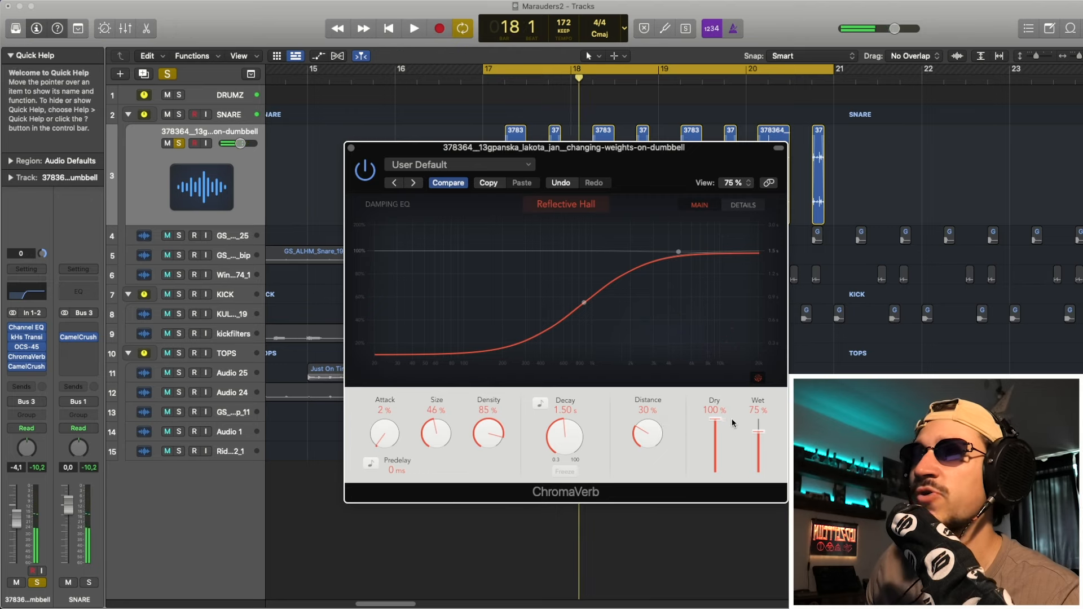
Lower the reverb's wet level to 6 % and shift both damping EQ points slightly higher in frequency during playback
{"action": "left_click_drag", "start_coordinate": [768, 470], "coordinate": [770, 469]}
{"action": "key", "text": "space"}
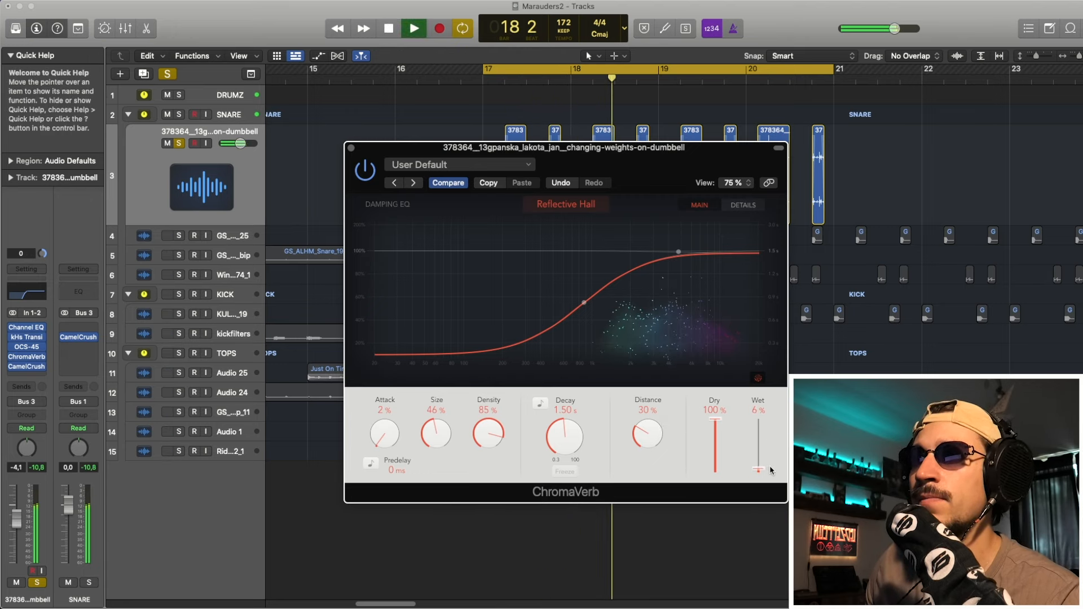
{"action": "left_click_drag", "start_coordinate": [584, 302], "coordinate": [597, 303]}
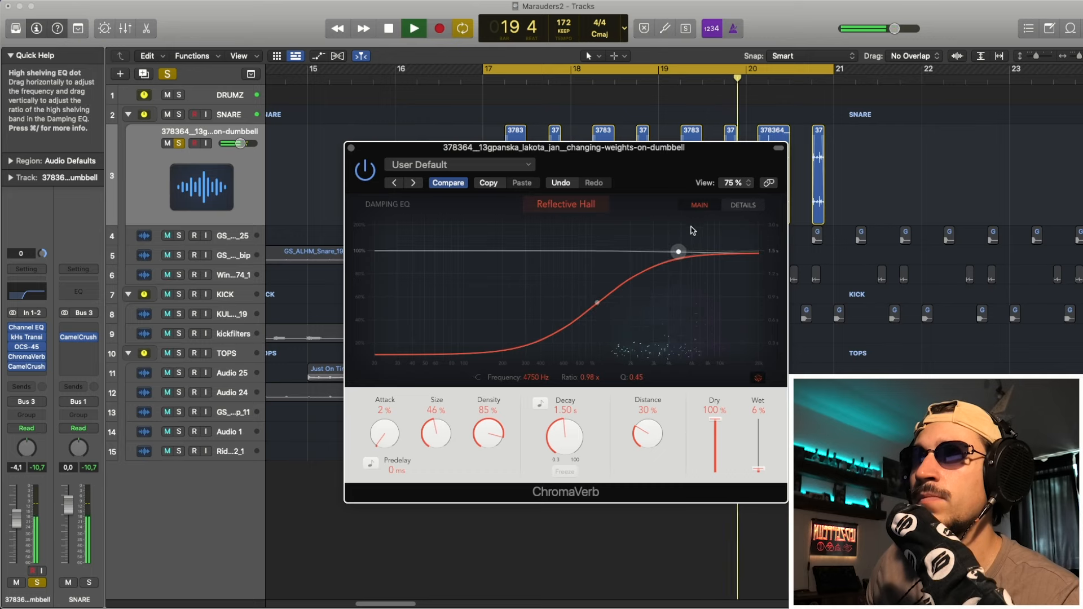
{"action": "left_click_drag", "start_coordinate": [679, 252], "coordinate": [686, 252]}
{"action": "left_click_drag", "start_coordinate": [597, 302], "coordinate": [601, 302]}
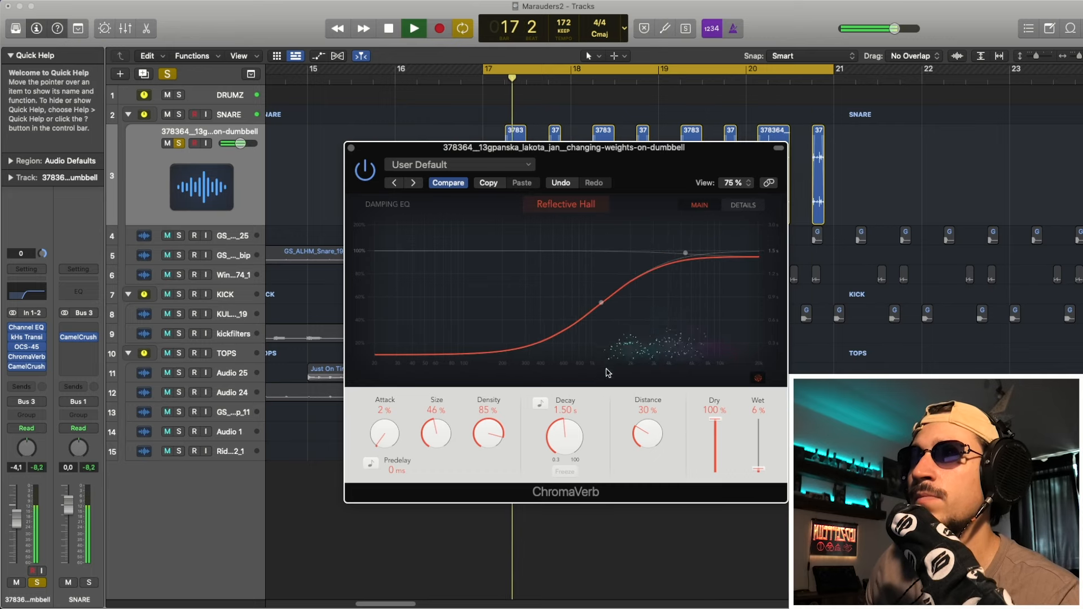
Set the reverb's decay to 1.40 s and distance to 28 %, close ChromaVerb and stop playback
{"action": "left_click_drag", "start_coordinate": [574, 432], "coordinate": [574, 434]}
{"action": "left_click_drag", "start_coordinate": [642, 430], "coordinate": [643, 432]}
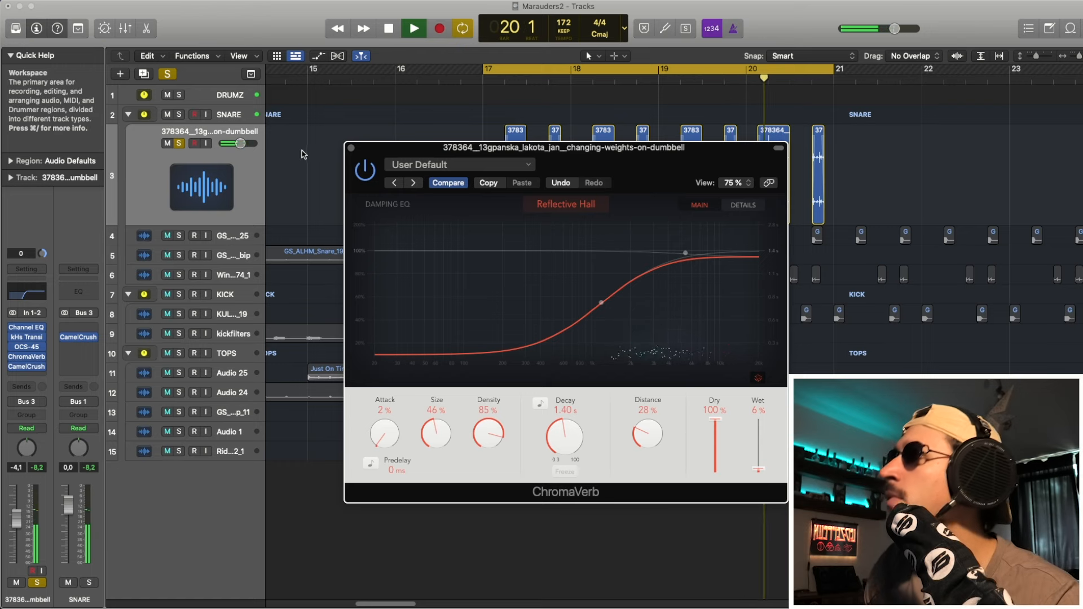
{"action": "left_click", "coordinate": [351, 148]}
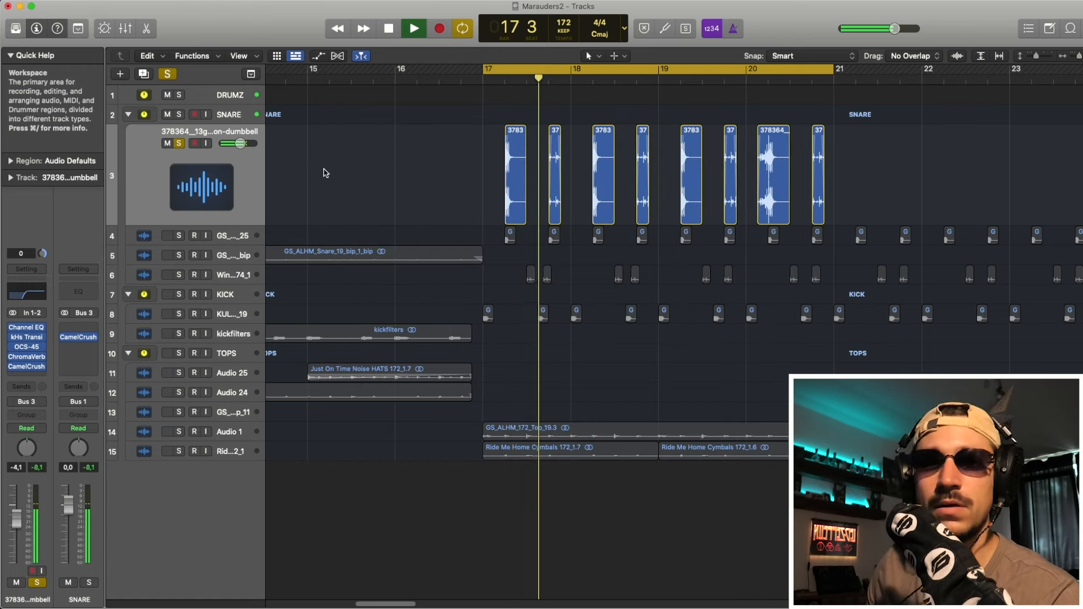
{"action": "key", "text": "space"}
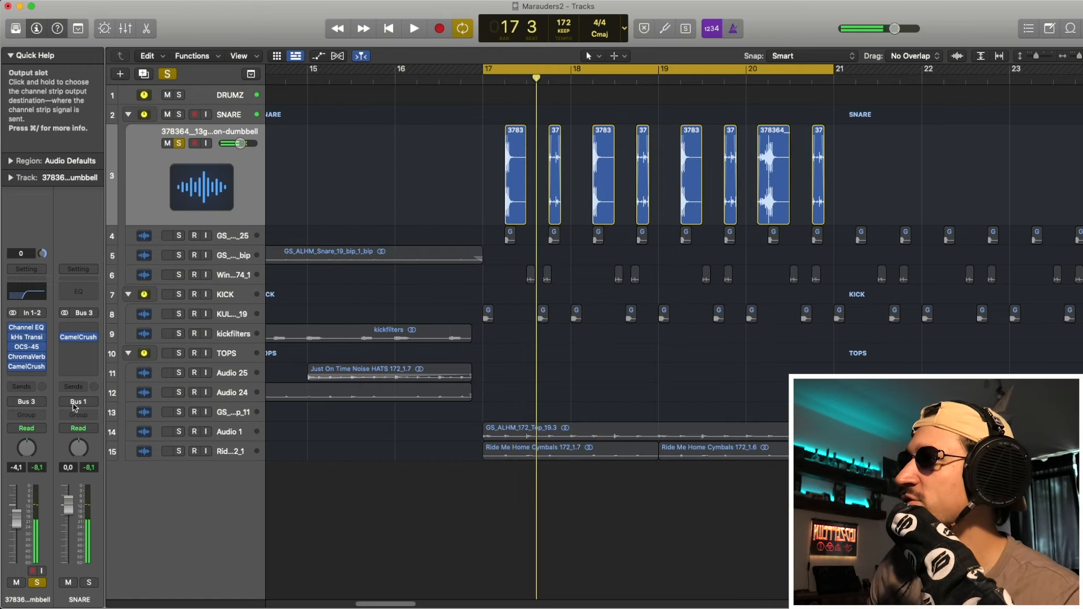
Unsolo the dumbbell track and lower its volume to -4.4 dB while auditioning it with the full drums
{"action": "left_click", "coordinate": [38, 583]}
{"action": "left_click", "coordinate": [167, 144]}
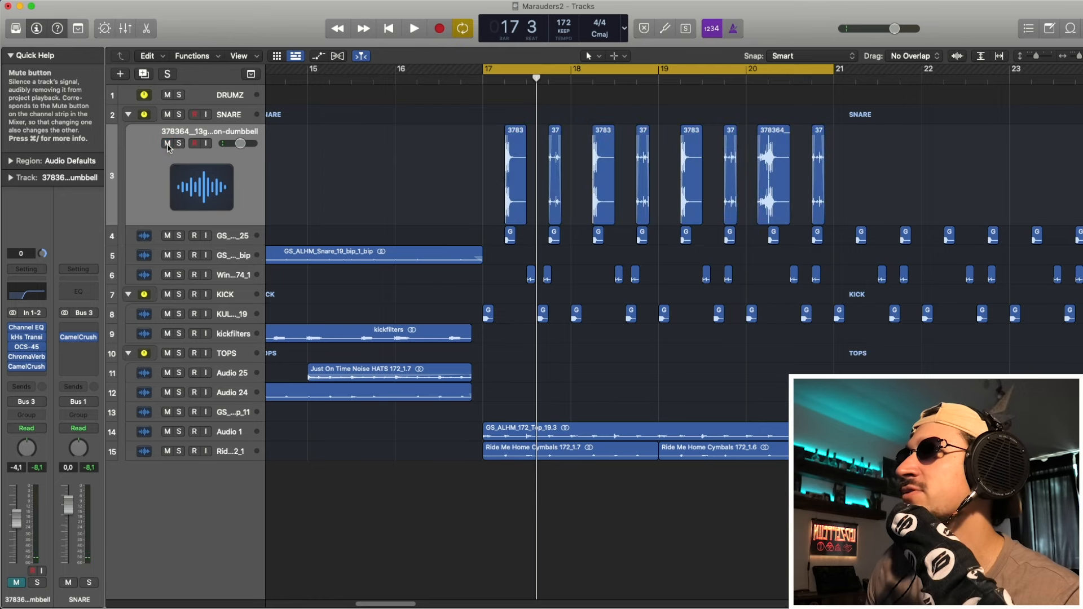
{"action": "left_click", "coordinate": [167, 144]}
{"action": "key", "text": "space"}
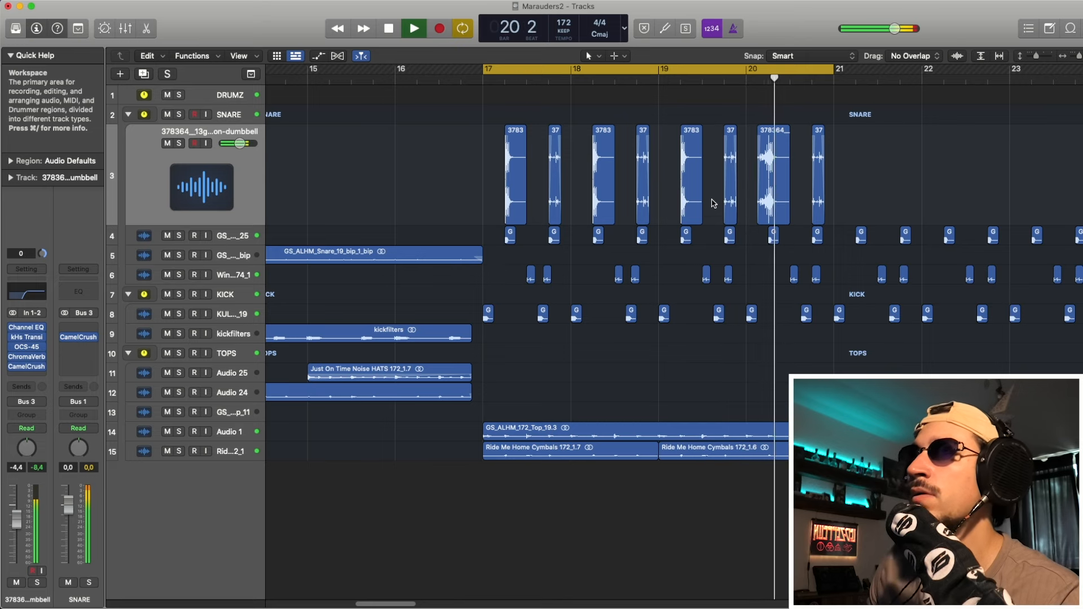
{"action": "key", "text": "space"}
Select the four short dumbbell slices on the second snare hit of each bar and shorten their ends together
{"action": "left_click", "coordinate": [816, 191]}
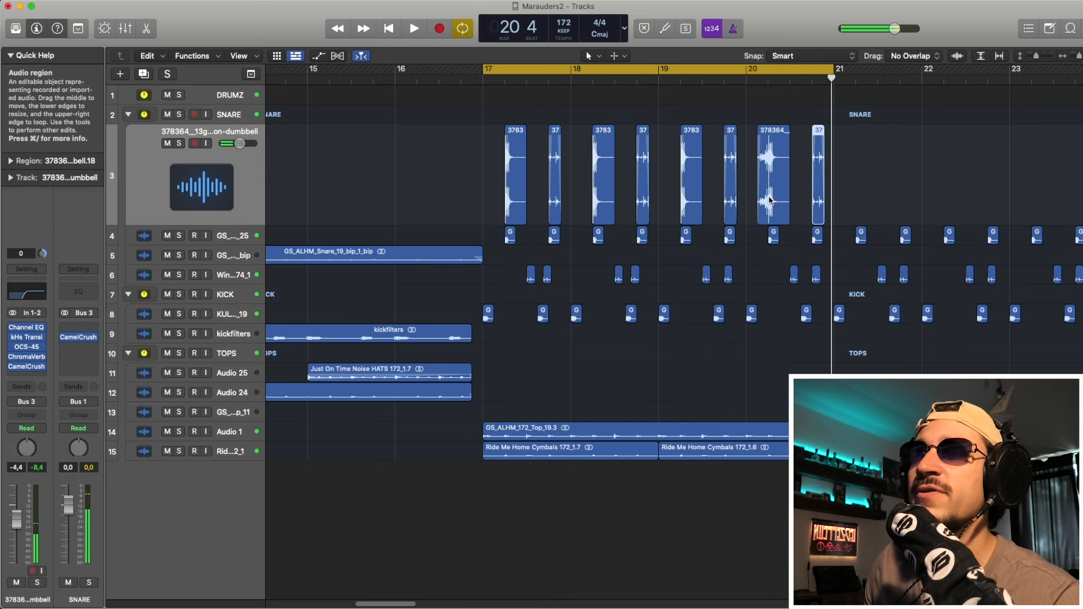
{"action": "left_click", "coordinate": [731, 194], "text": "shift"}
{"action": "left_click", "coordinate": [641, 179], "text": "shift"}
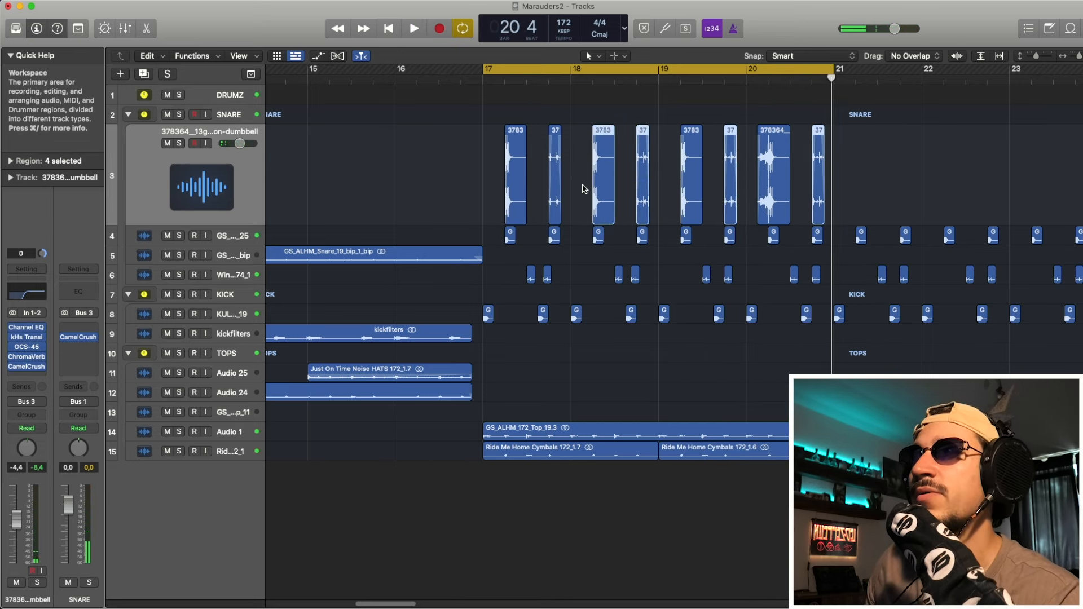
{"action": "left_click", "coordinate": [642, 177]}
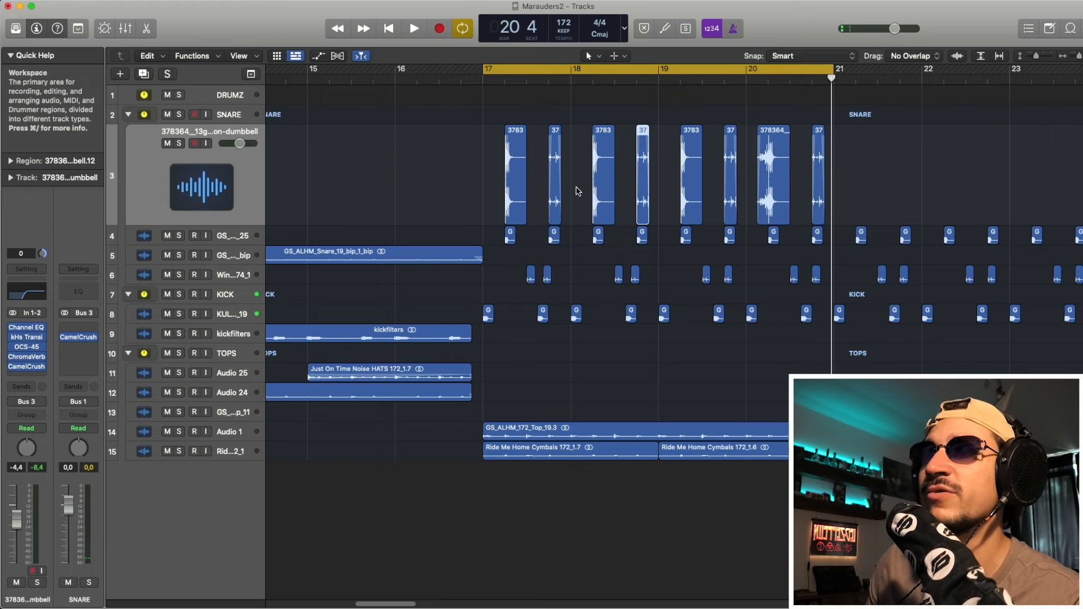
{"action": "left_click", "coordinate": [555, 186], "text": "shift"}
{"action": "left_click", "coordinate": [731, 189], "text": "shift"}
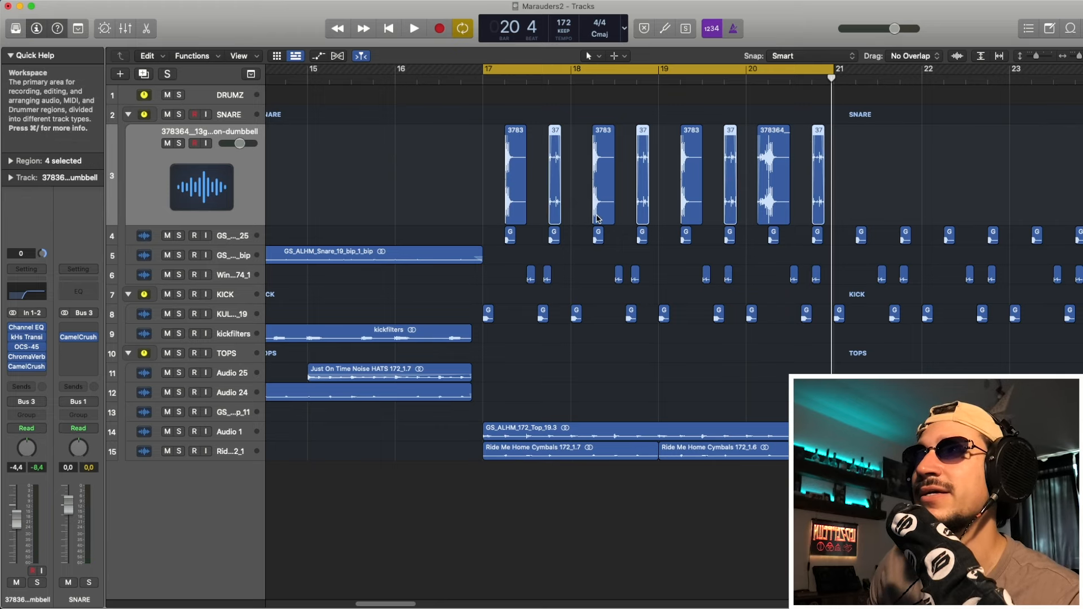
{"action": "scroll", "coordinate": [596, 219], "scroll_direction": "up", "scroll_amount": 5}
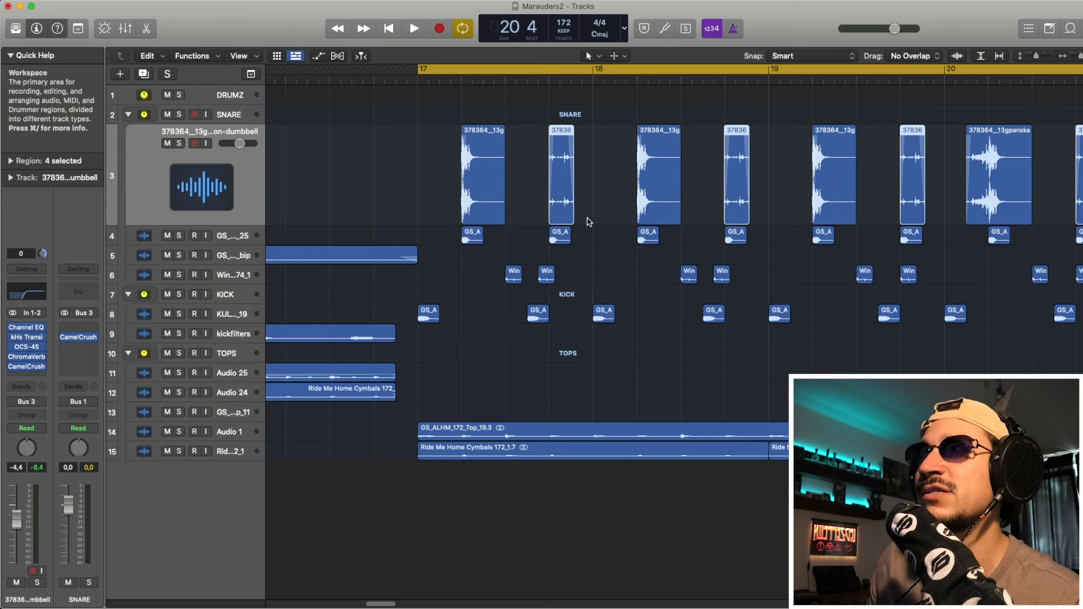
{"action": "left_click_drag", "start_coordinate": [570, 219], "coordinate": [564, 219]}
Fine-tune the end points of the four short dumbbell slices between playback checks
{"action": "key", "text": "space"}
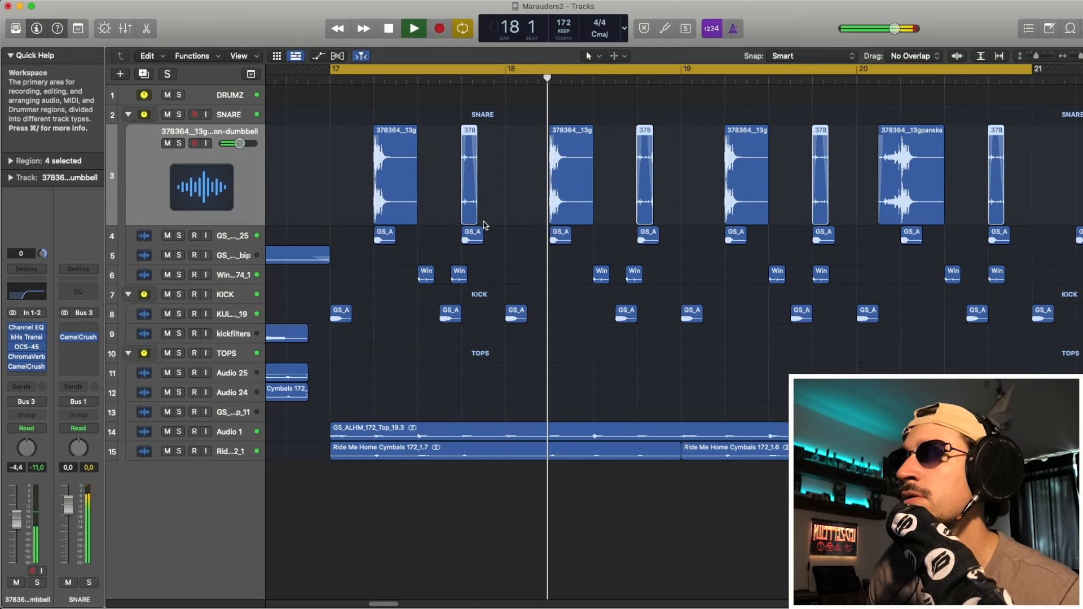
{"action": "key", "text": "space"}
{"action": "left_click_drag", "start_coordinate": [476, 220], "coordinate": [475, 220]}
{"action": "key", "text": "space"}
{"action": "key", "text": "space"}
{"action": "key", "text": "space"}
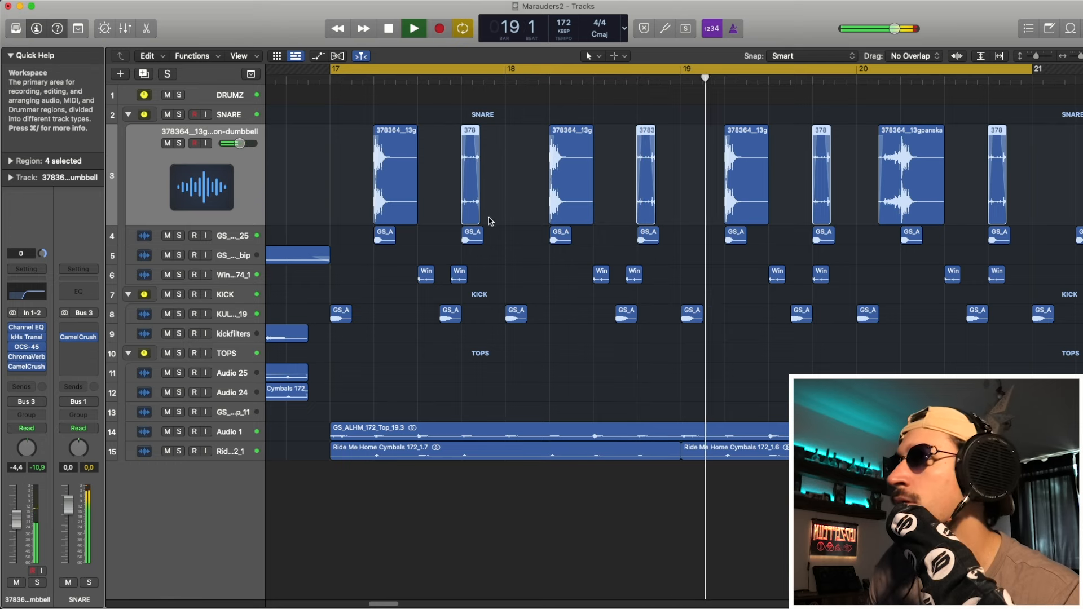
{"action": "key", "text": "space"}
{"action": "left_click_drag", "start_coordinate": [476, 222], "coordinate": [475, 222]}
Apply a fade-out of 66 to the four longer dumbbell slices and audition the loop
{"action": "left_click", "coordinate": [431, 210]}
{"action": "left_click", "coordinate": [412, 207]}
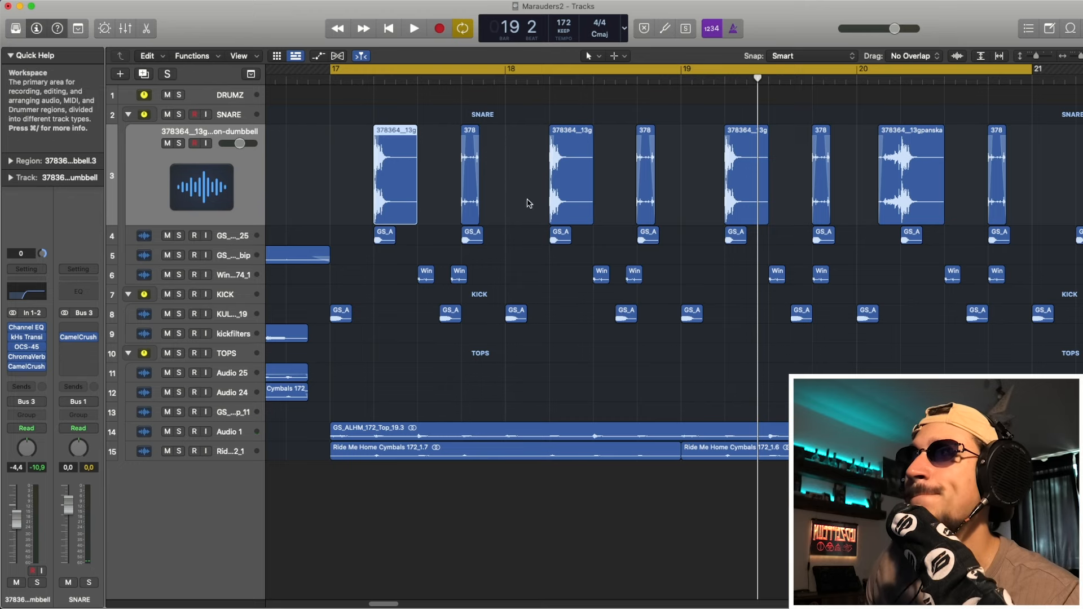
{"action": "left_click", "coordinate": [571, 192], "text": "shift"}
{"action": "left_click", "coordinate": [753, 182], "text": "shift"}
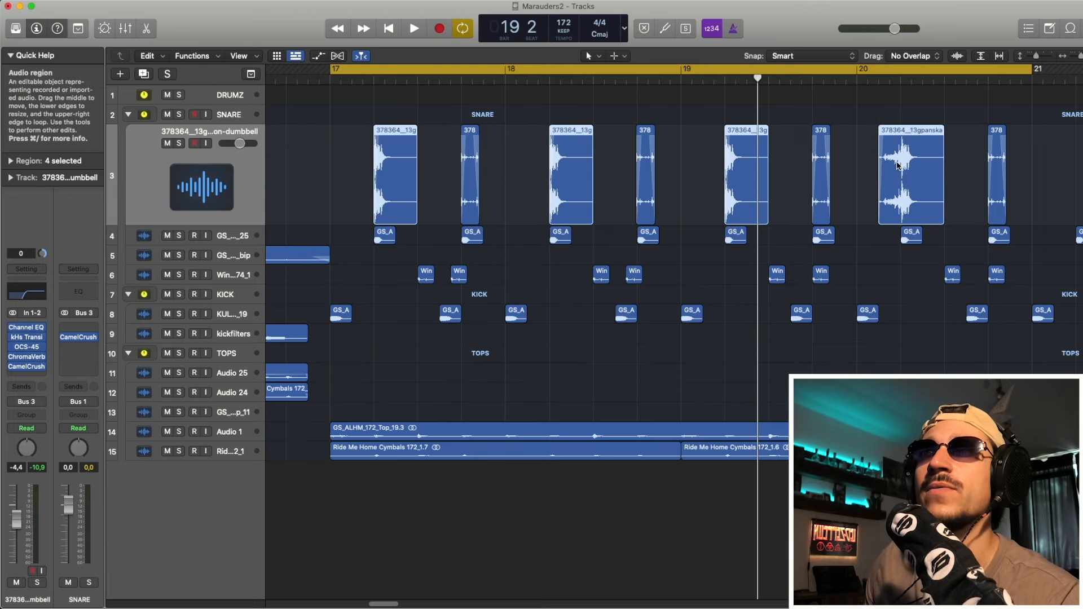
{"action": "left_click", "coordinate": [10, 161]}
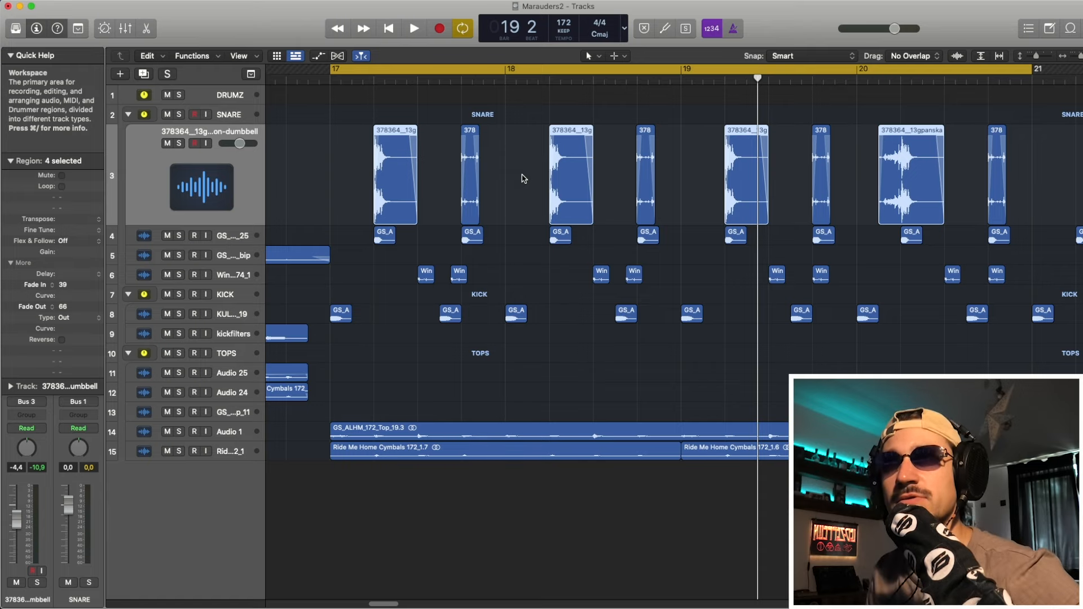
{"action": "key", "text": "space"}
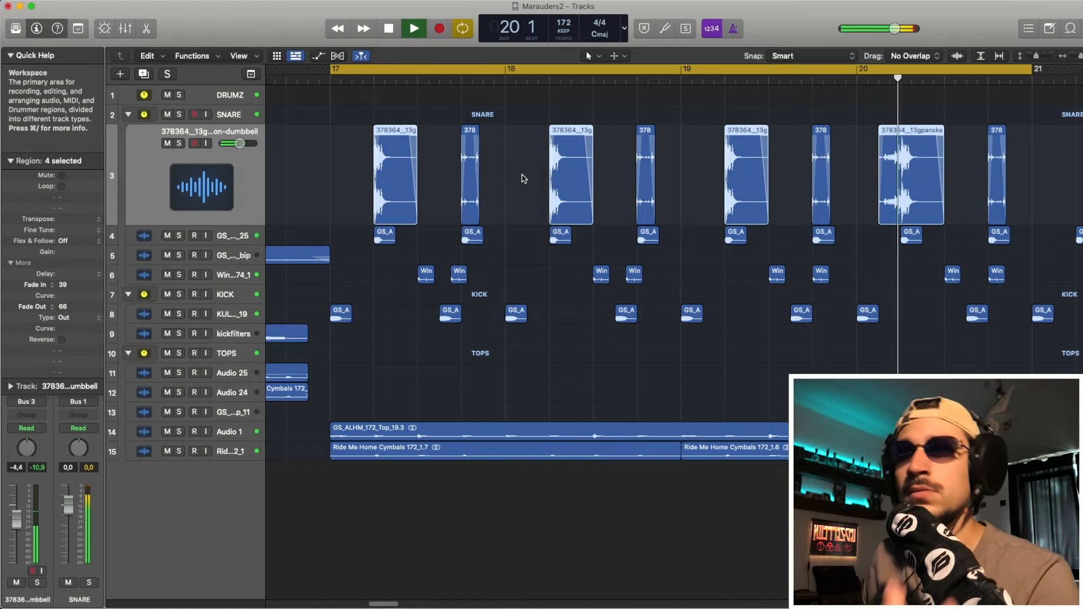
{"action": "key", "text": "space"}
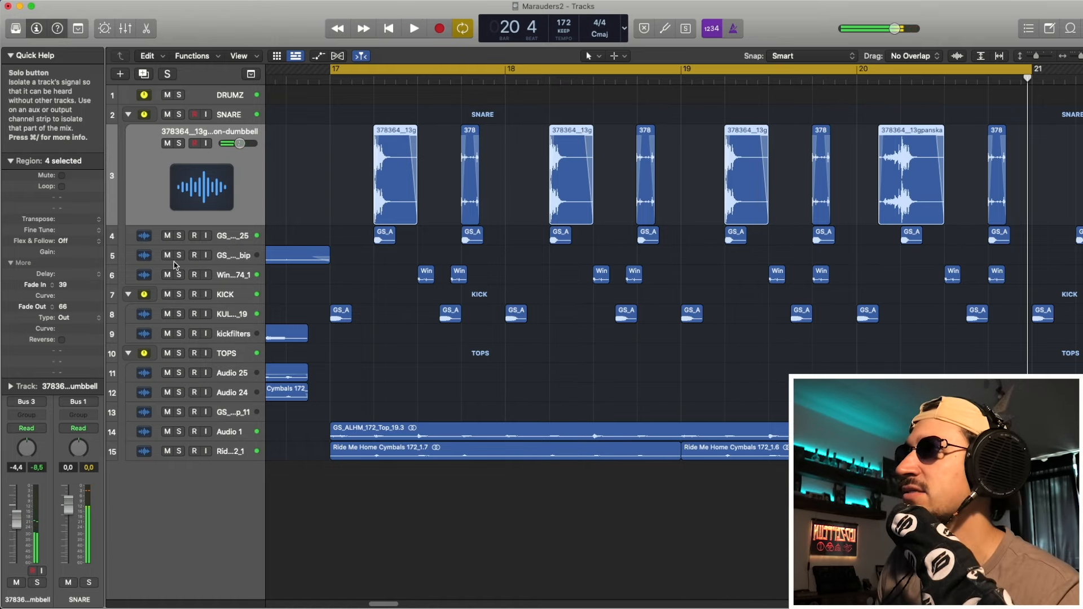
Return the dumbbell track to its normal height and collapse the region parameters and Quick Help
{"action": "key", "text": "ctrl+z"}
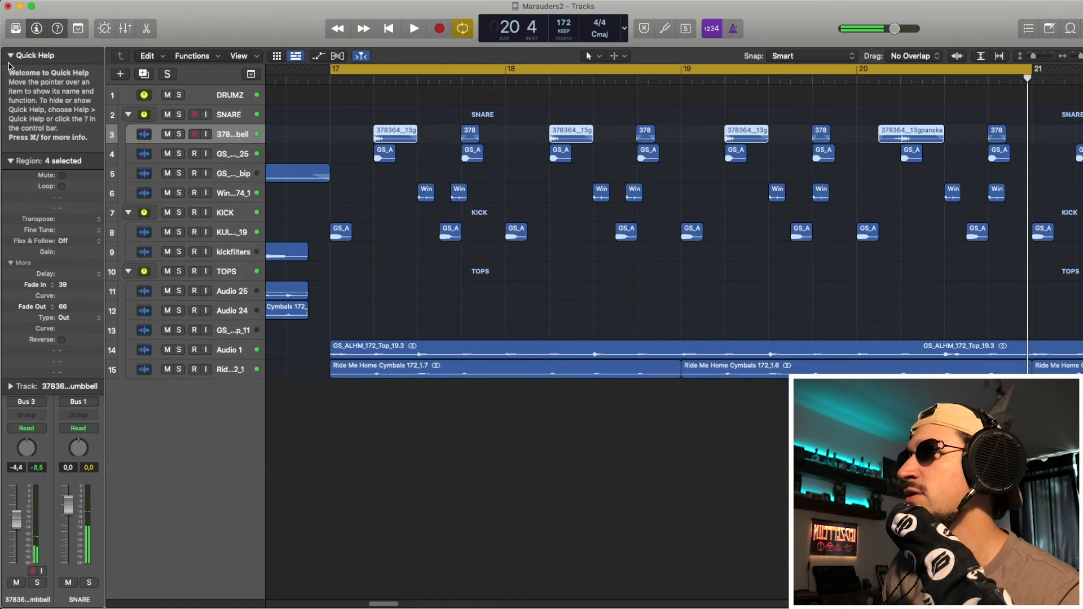
{"action": "left_click", "coordinate": [10, 161]}
{"action": "left_click", "coordinate": [10, 55]}
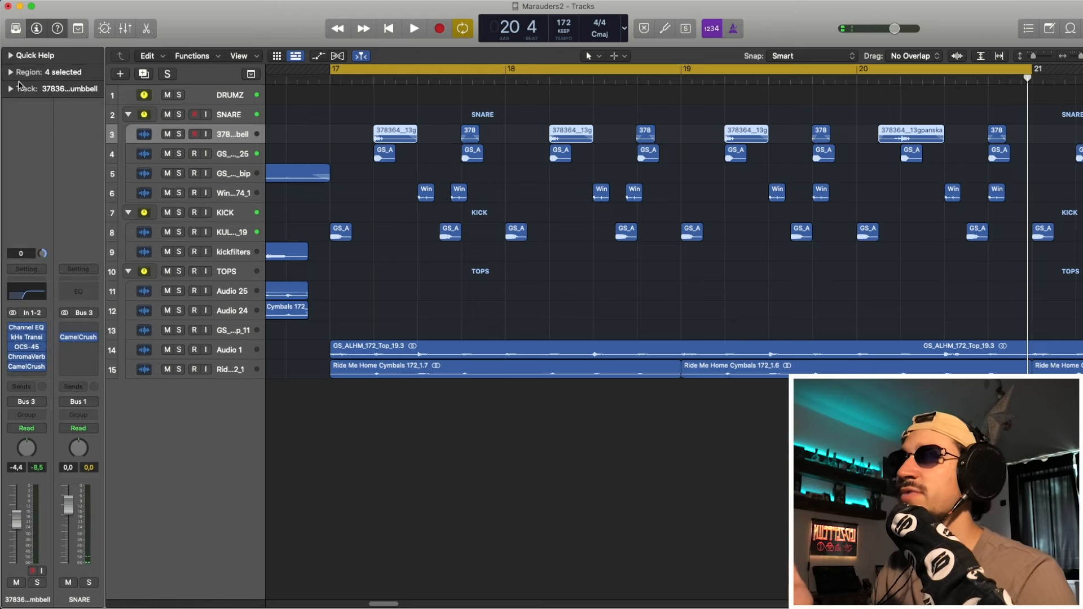